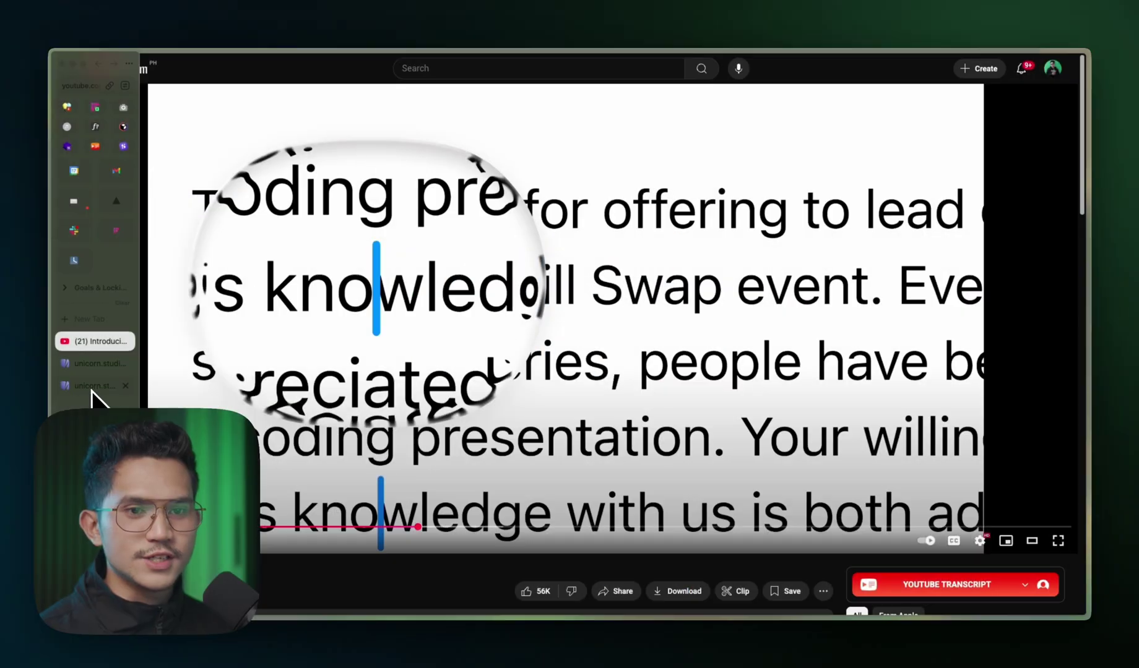
- Switch to the Unicorn Studio preview of the finished Liquid Glass design and examine how the glass lens distorts the paragraph text
click(92, 386)
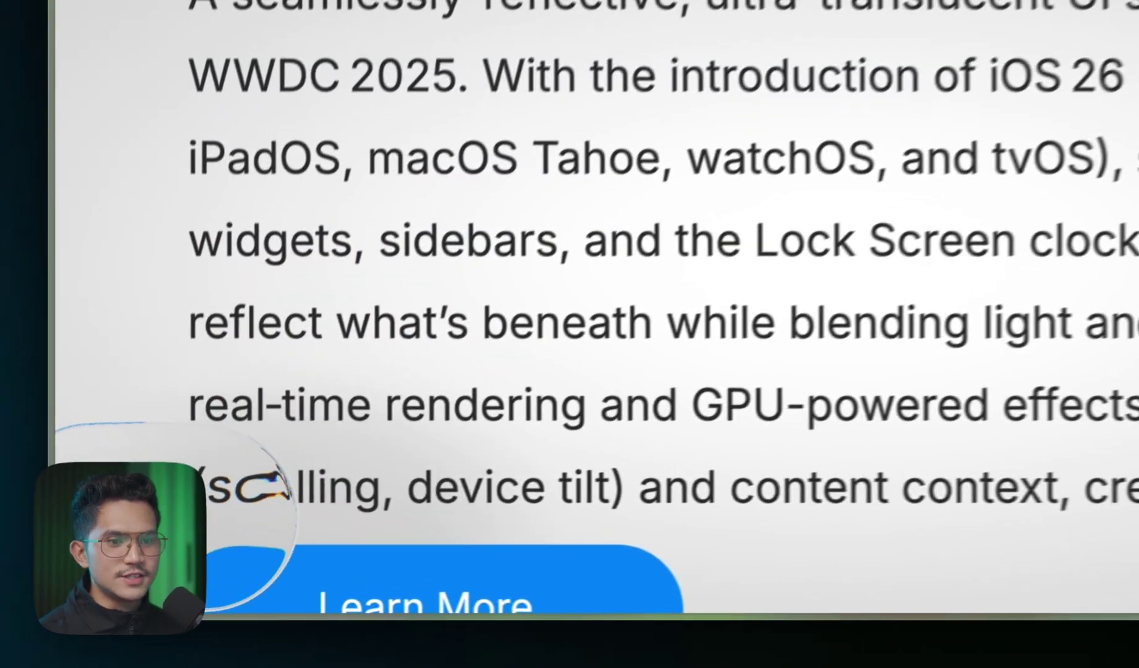
drag(211, 523, 570, 520)
click(557, 474)
drag(251, 481, 958, 478)
drag(958, 477, 539, 308)
drag(414, 321, 236, 326)
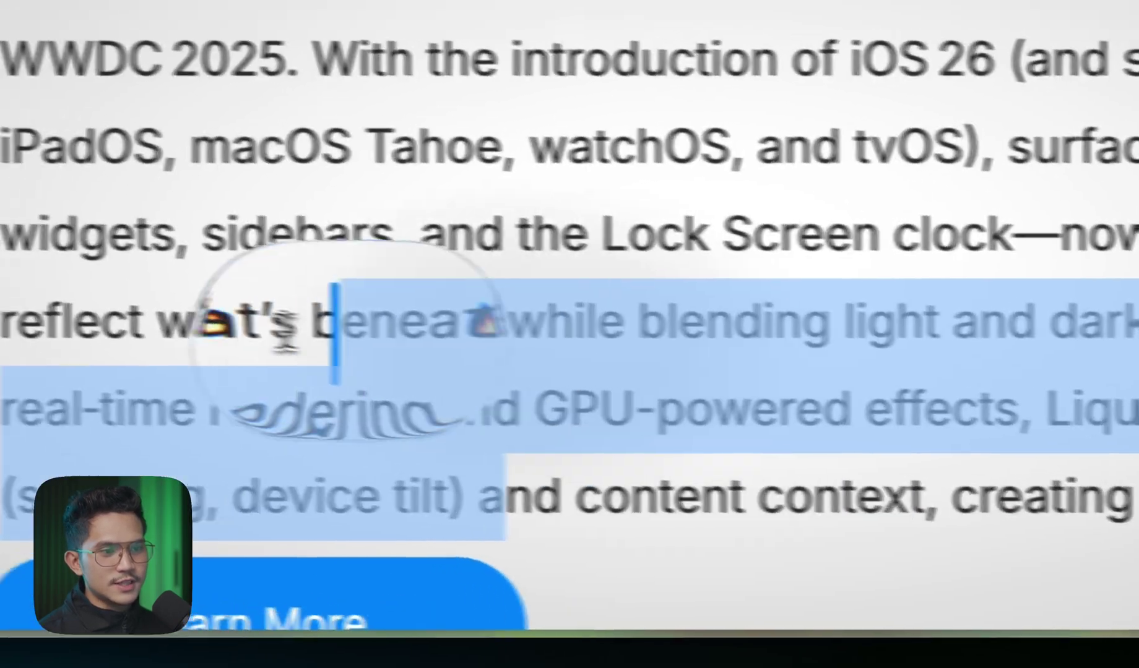
drag(50, 321, 316, 333)
click(150, 332)
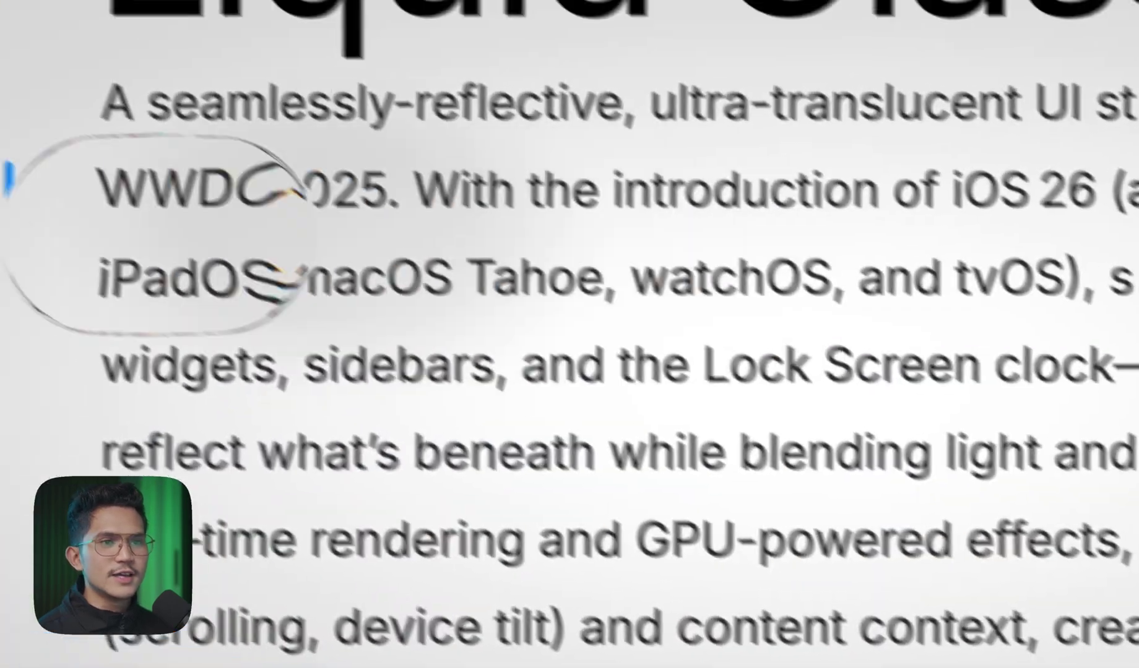
- Switch to the Liquid Glass 2 project editor and create a new blank project from there
click(90, 378)
click(280, 334)
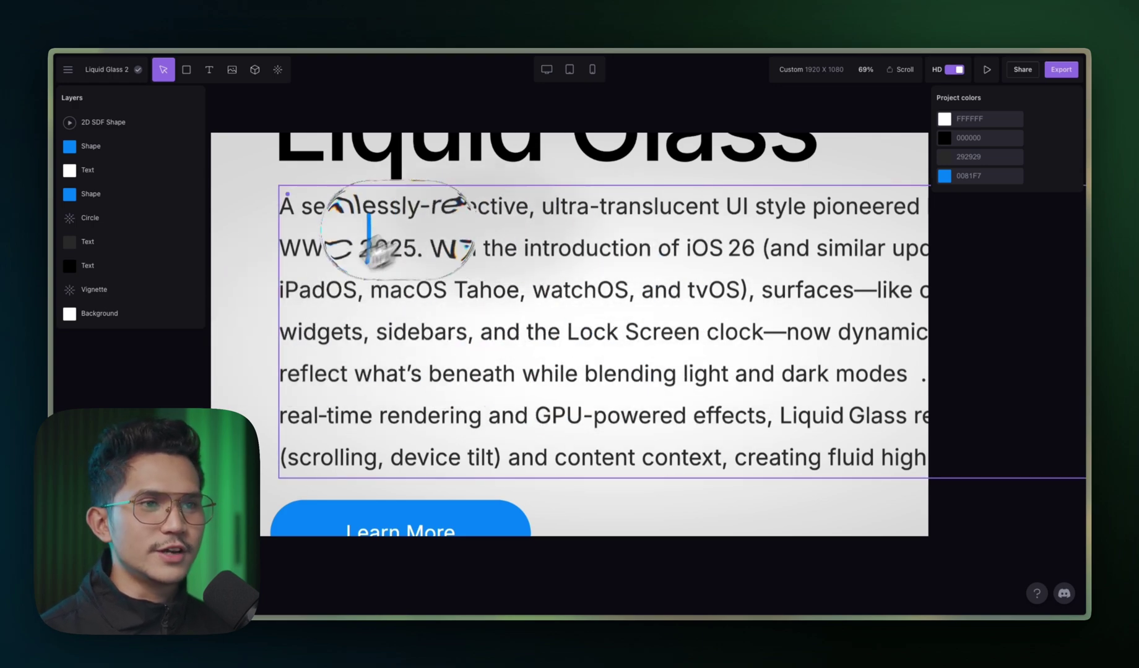
click(68, 70)
click(73, 79)
click(985, 97)
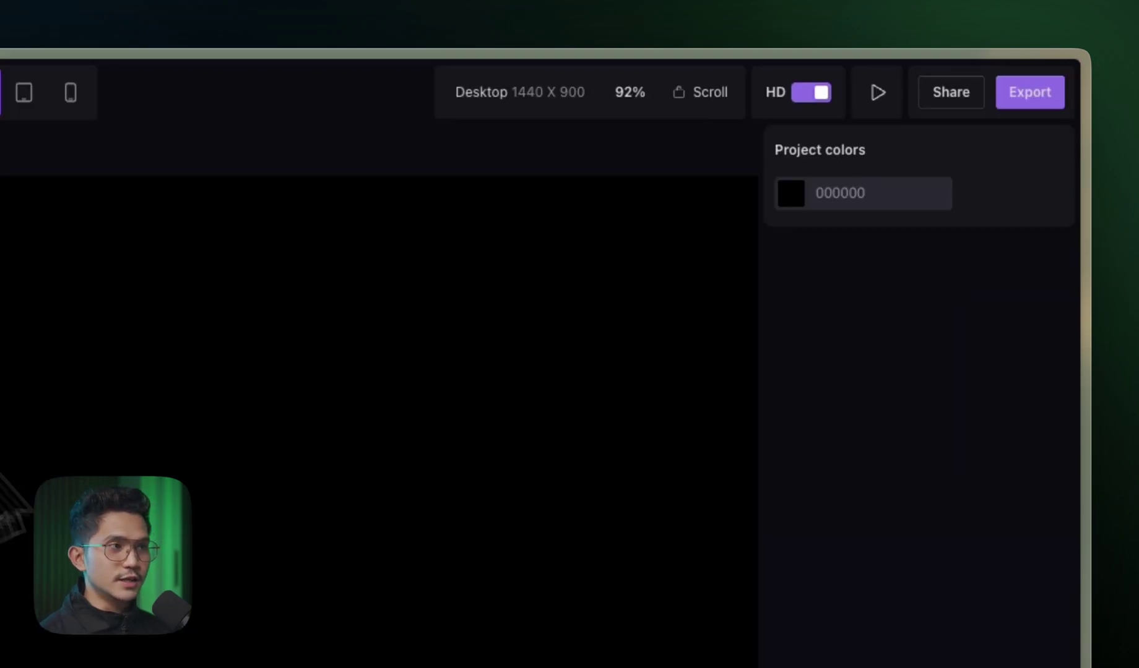
- Set a custom canvas size of 1920 × 1080 px for the project
click(526, 92)
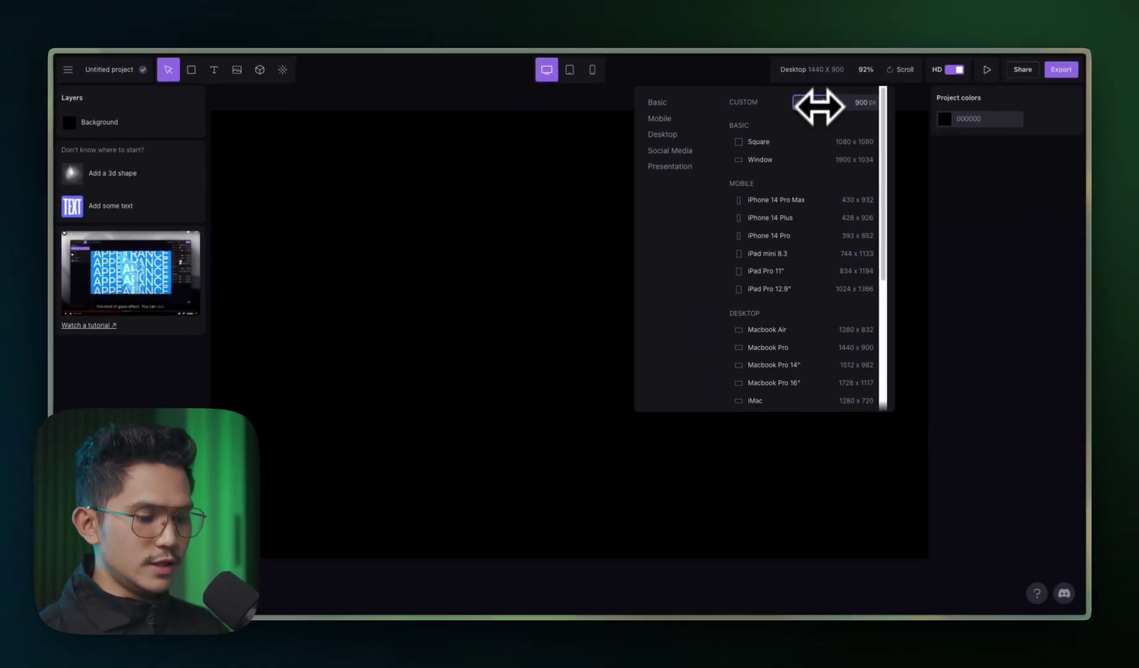
text(1920)
key(Tab)
text(1080)
key(Return)
click(966, 279)
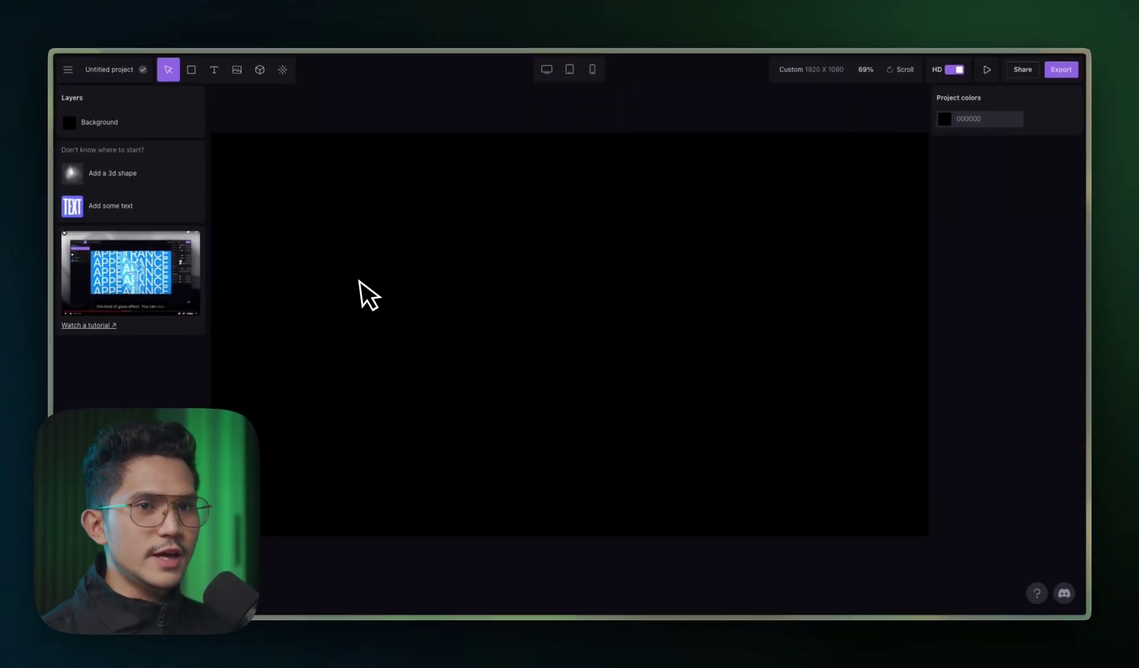
- Change the Background layer's color to white (FFFFFF)
click(128, 127)
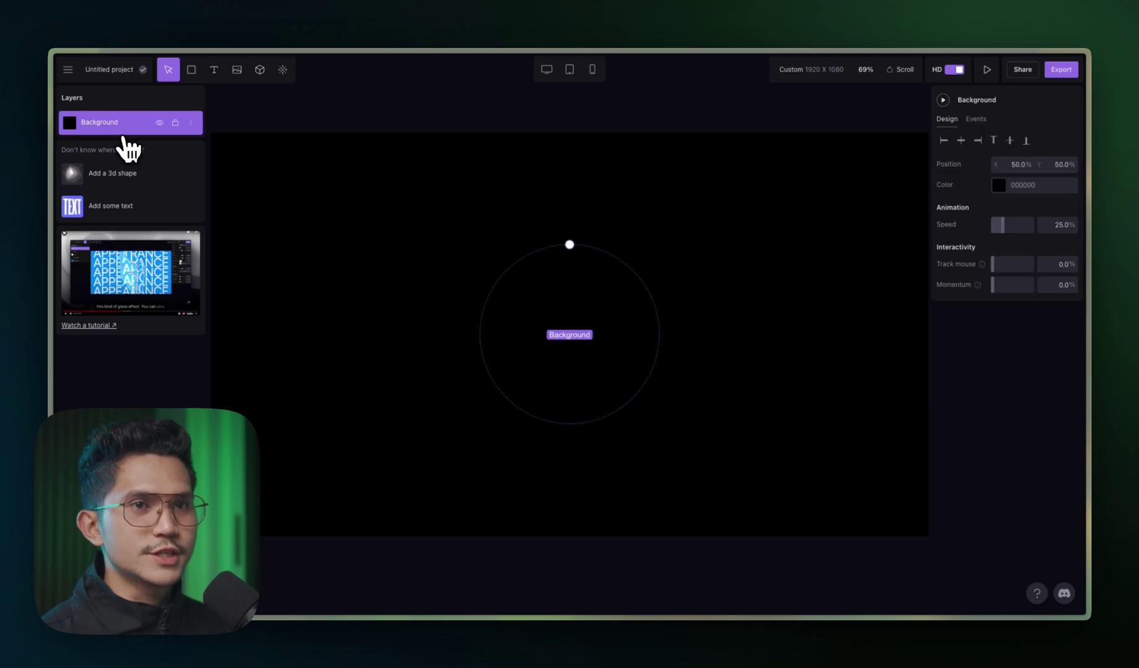
click(998, 185)
click(909, 152)
click(673, 273)
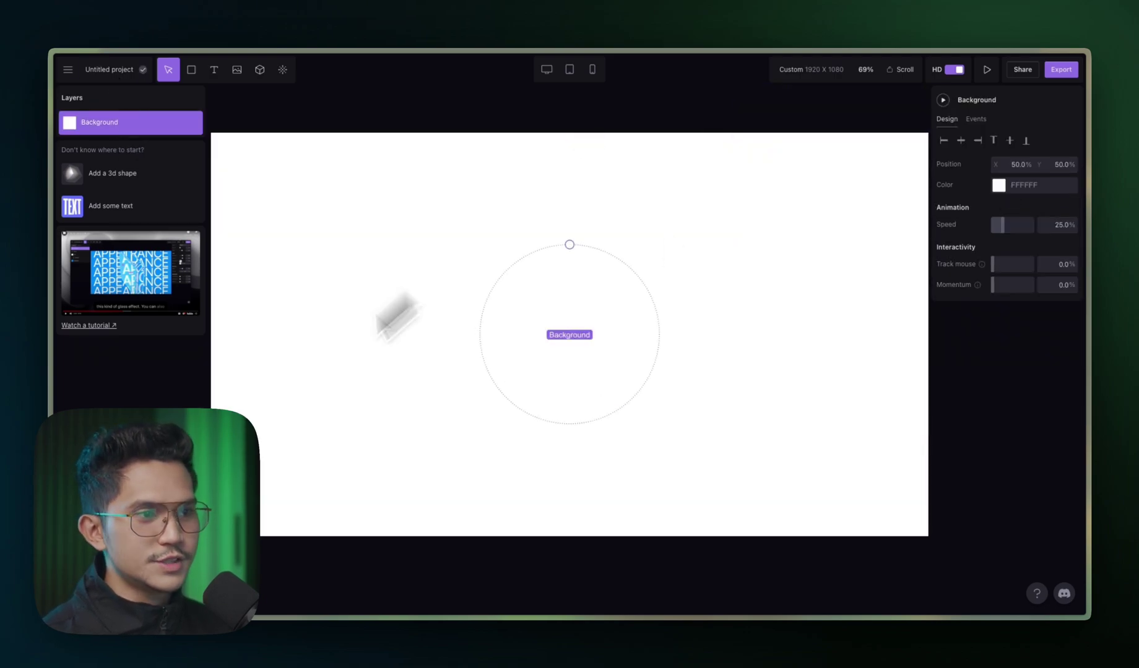
- Search the effects for "vig" and add the Vignette filter above the background
click(282, 69)
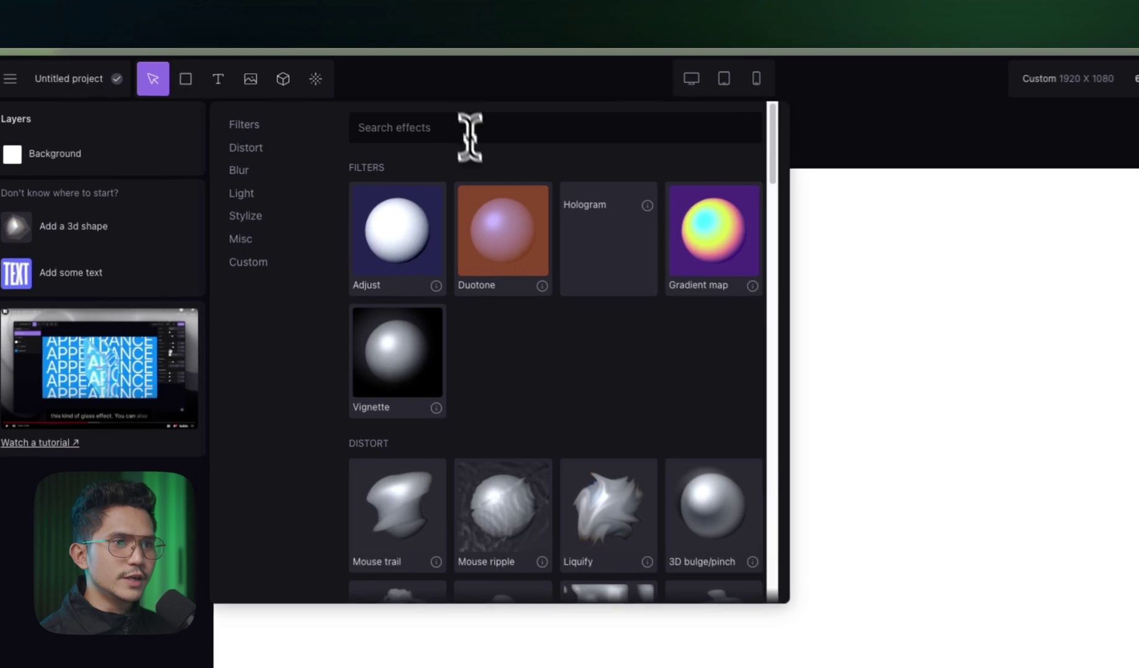
click(468, 130)
text(vig)
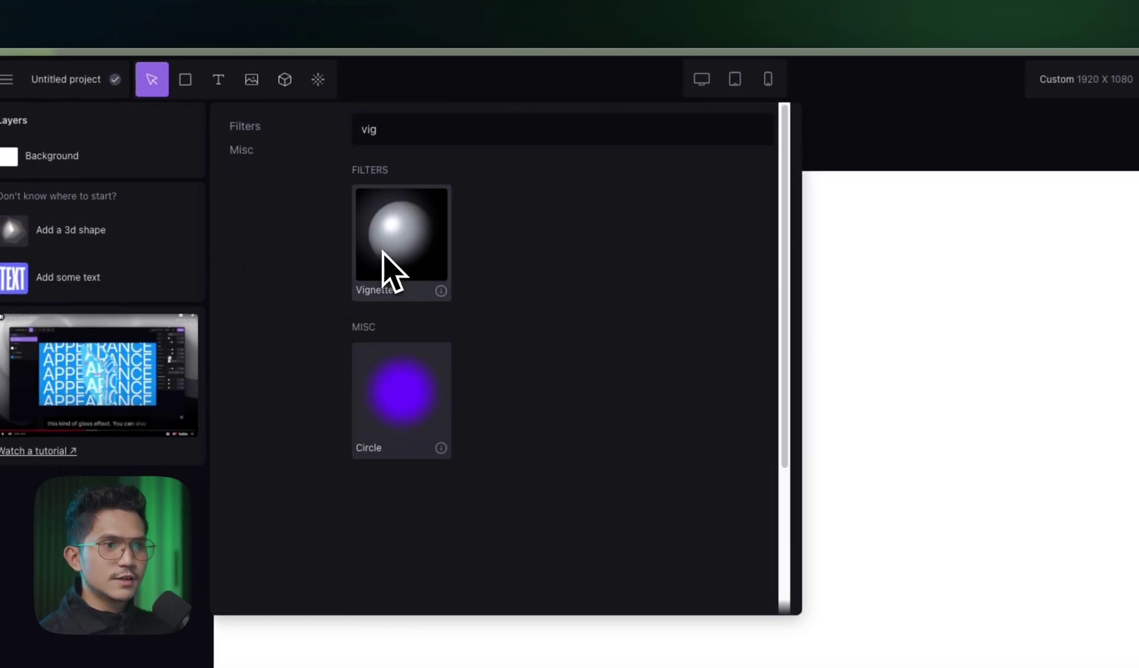
click(383, 252)
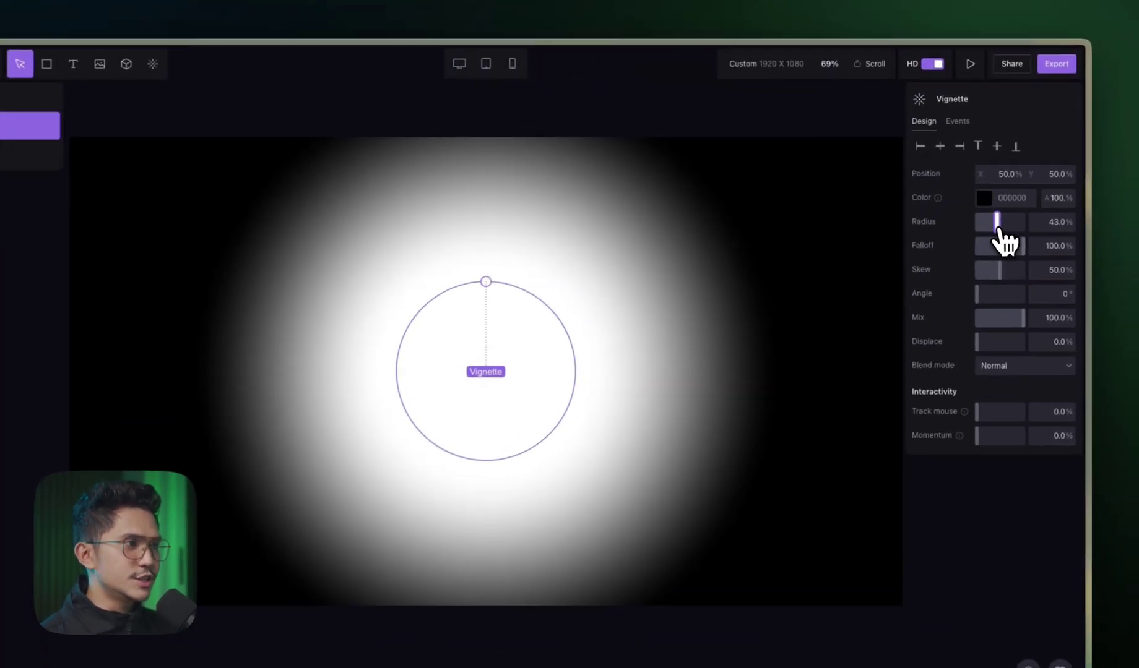
- Set the vignette's radius to 43%, falloff to 190%, skew to 37% and mix to 28%
drag(1018, 255, 1047, 254)
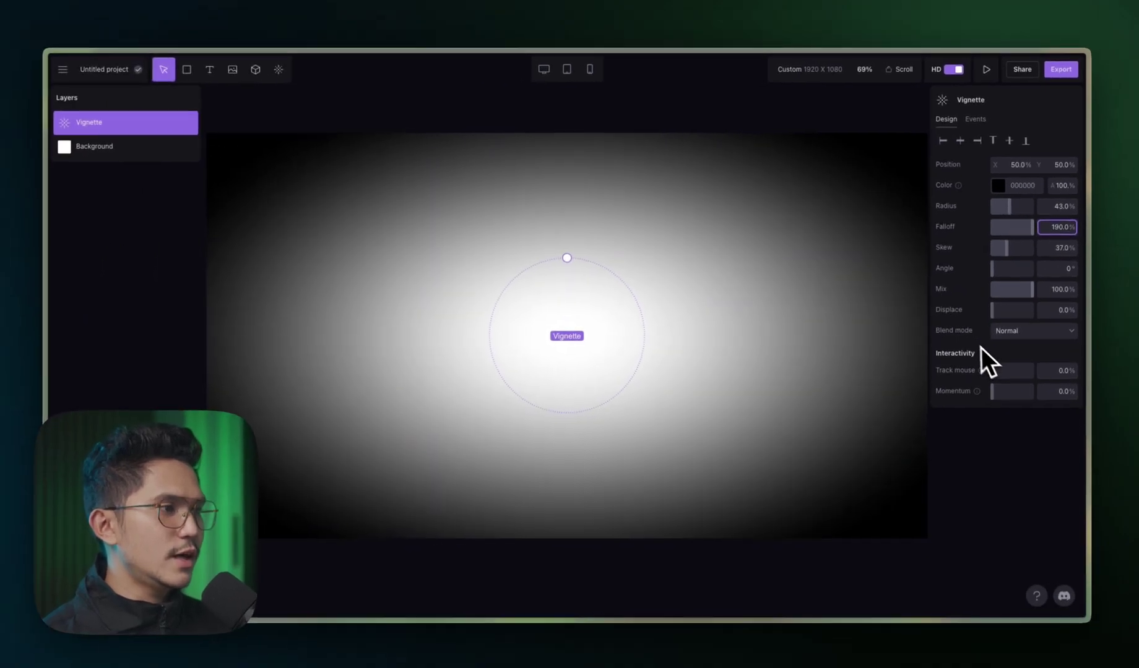
drag(1030, 289, 1009, 289)
click(797, 418)
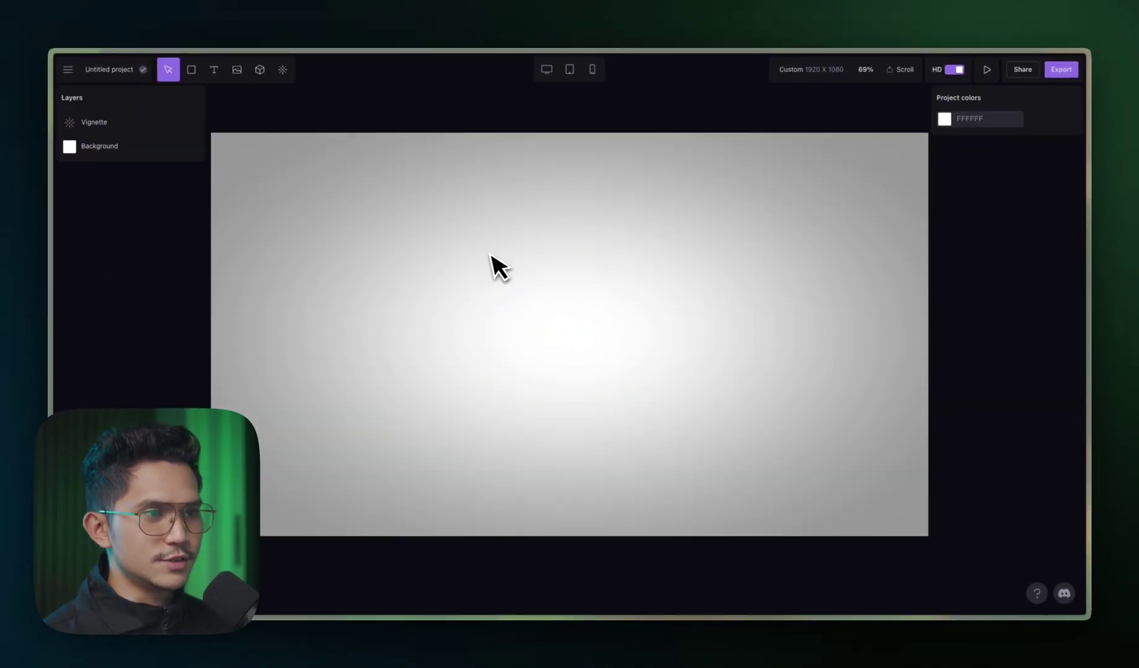
click(593, 299)
drag(1008, 289, 1007, 303)
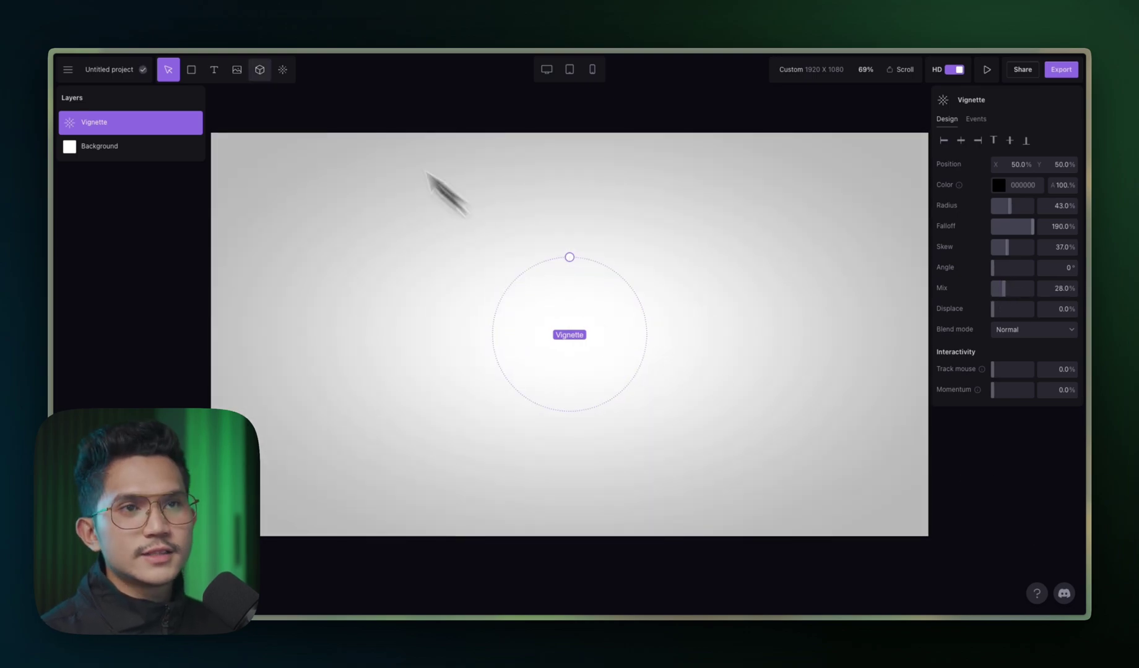
- Add a text box reading "Liquid Glass" and place it at the center of the canvas
click(226, 70)
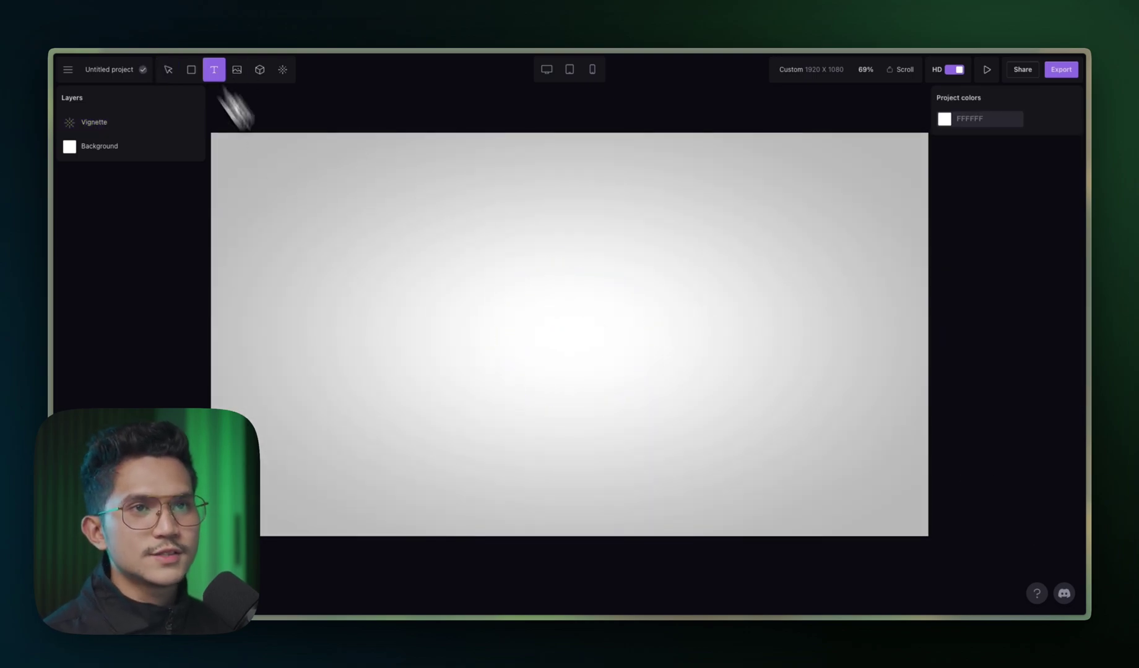
click(256, 133)
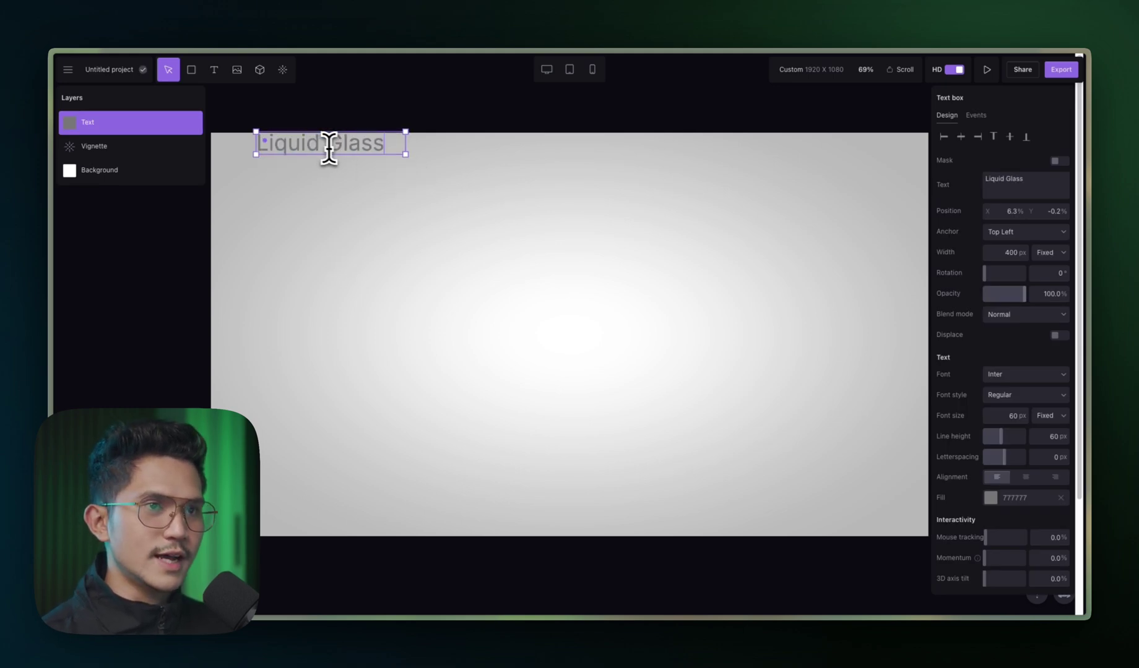
drag(431, 176, 375, 165)
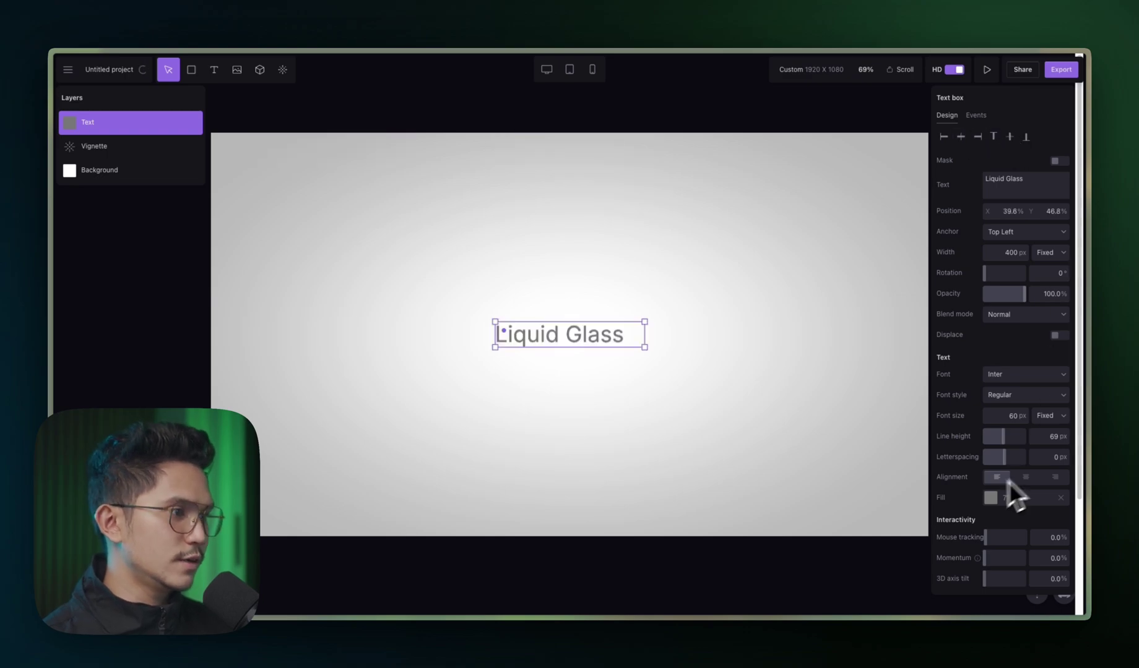
- Enlarge the Liquid Glass text to about 181 px, widen its box to about 1052 px, and move it to the canvas's upper-left area
click(1018, 420)
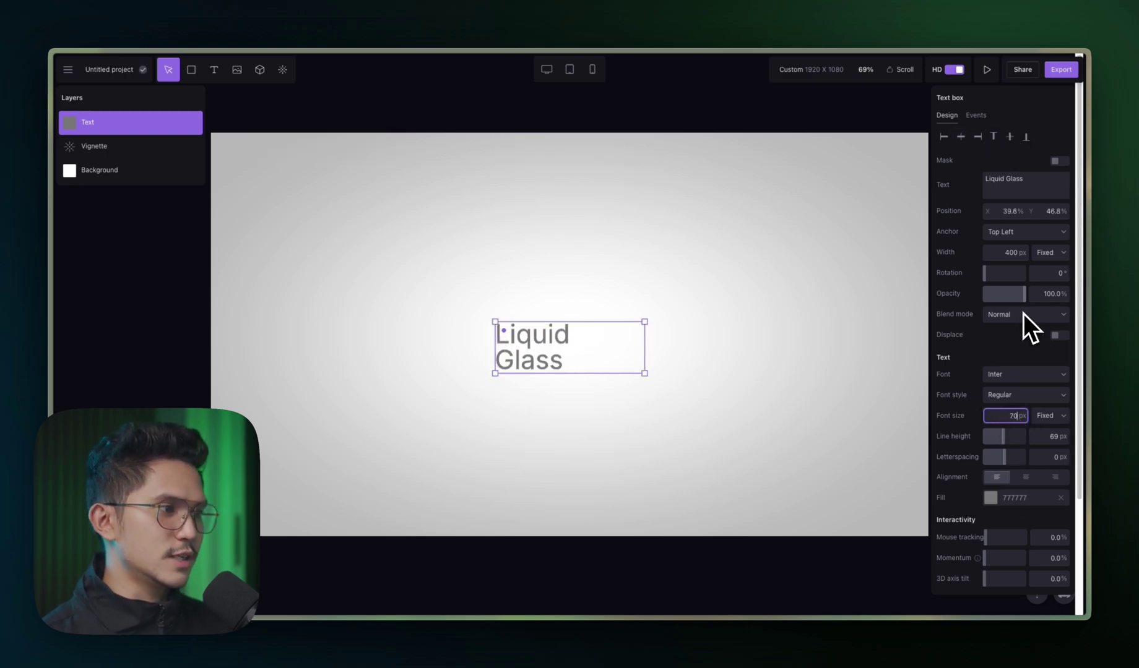
drag(651, 401, 731, 474)
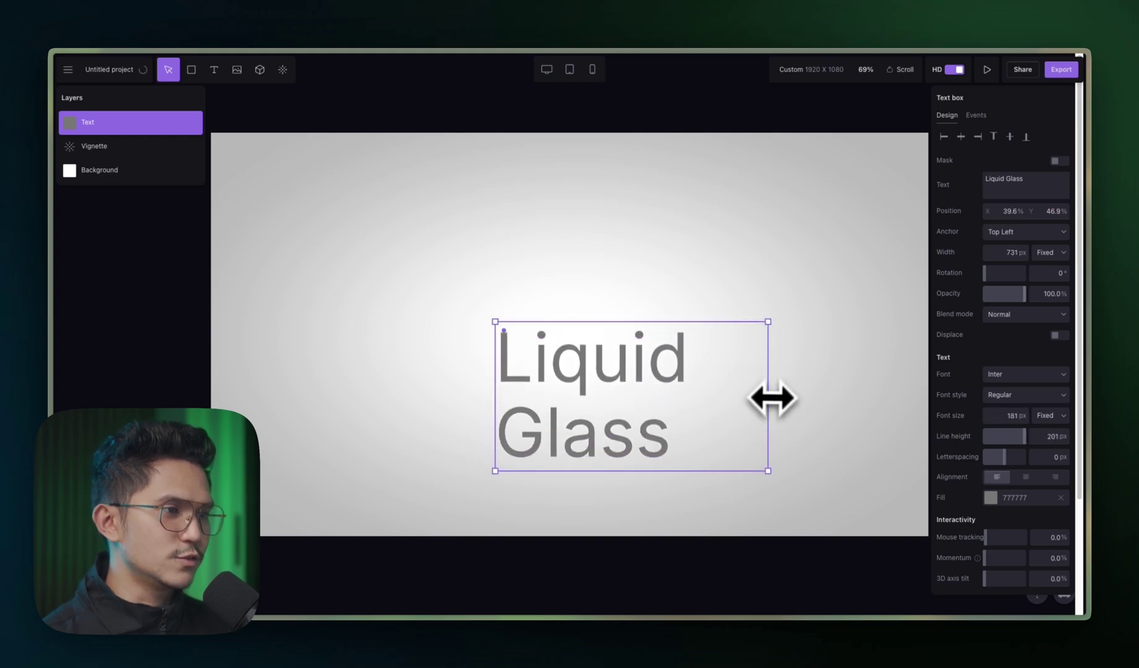
drag(772, 399, 889, 403)
drag(826, 362, 614, 251)
- Style the Liquid Glass title with black fill (000000), font style 500 and letterspacing of -13 px
click(991, 497)
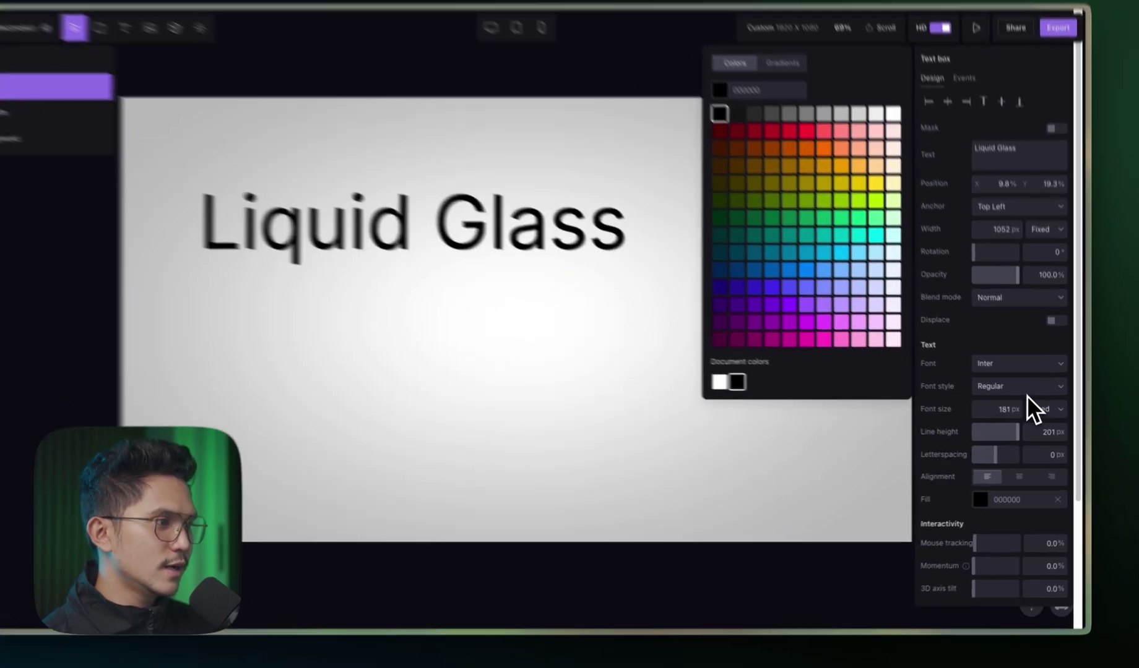
click(1025, 395)
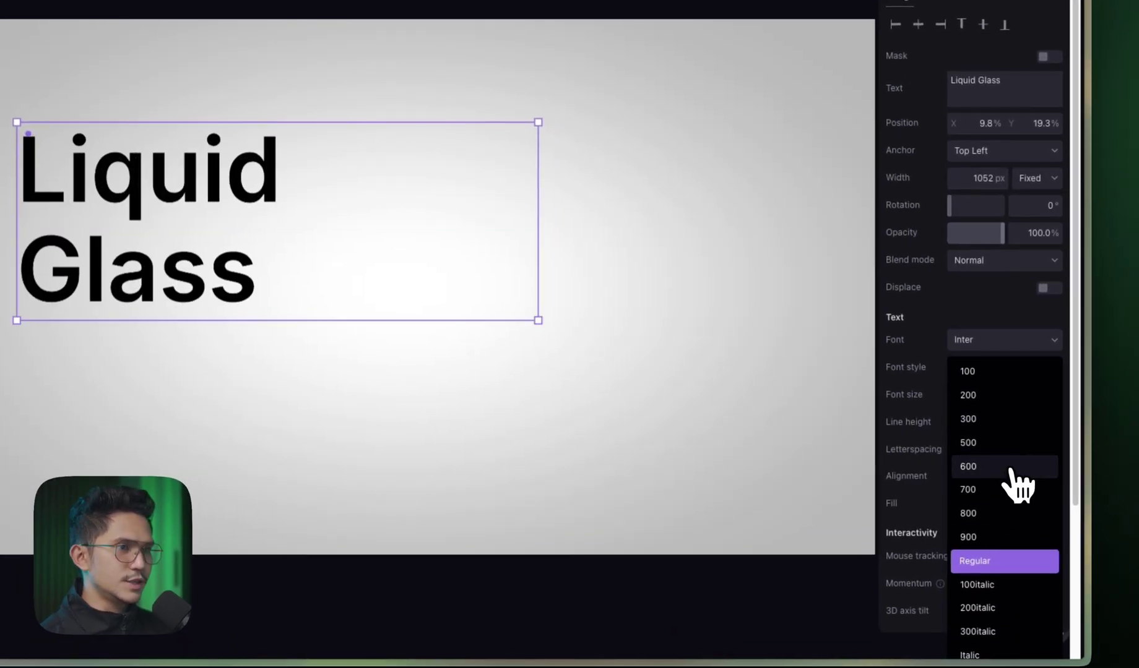
click(985, 452)
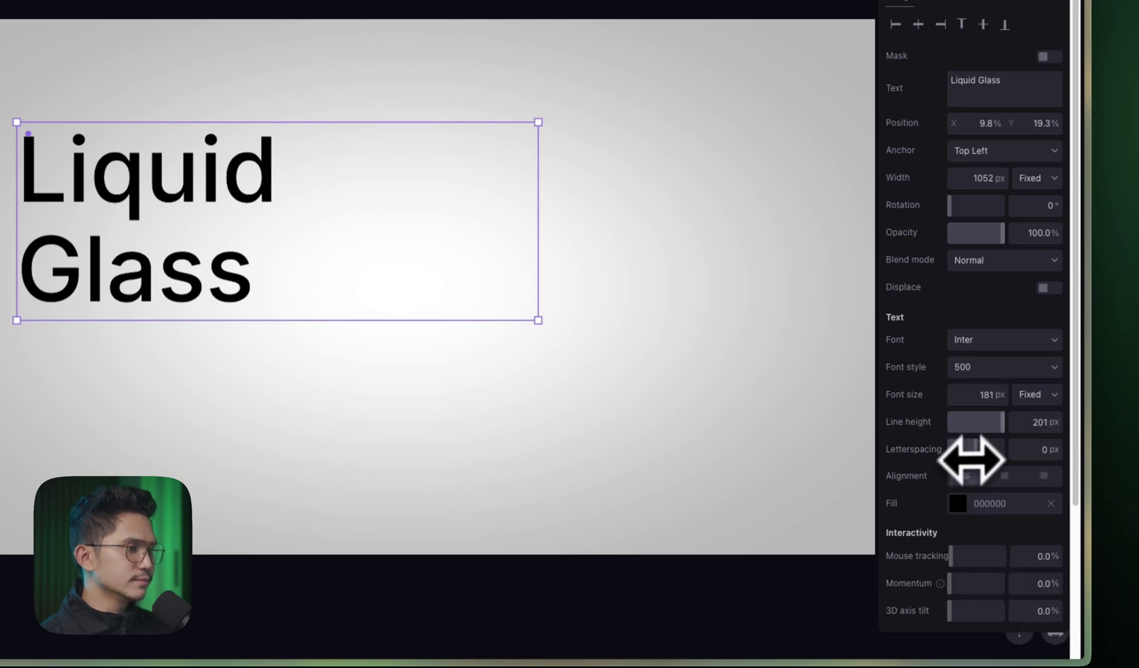
drag(970, 460, 955, 454)
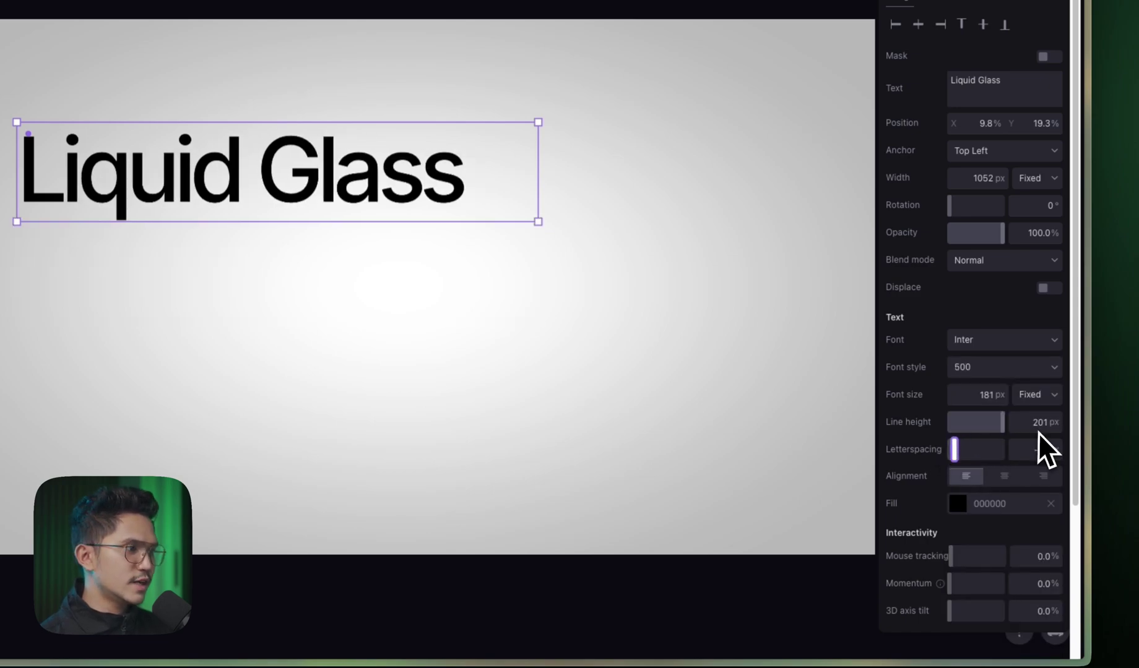
- Set the title's font size to 151 px and its letterspacing to -8 px
click(979, 396)
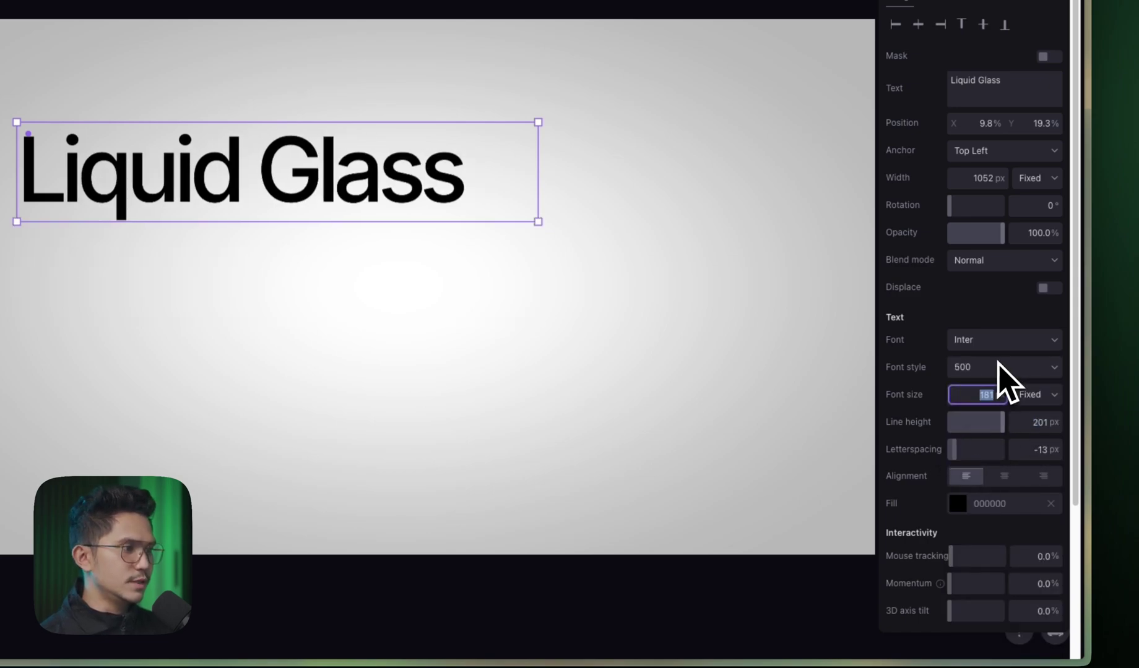
key(shift+Down)
key(shift+Down)
key(shift+Down)
key(shift+Down)
key(shift+Up)
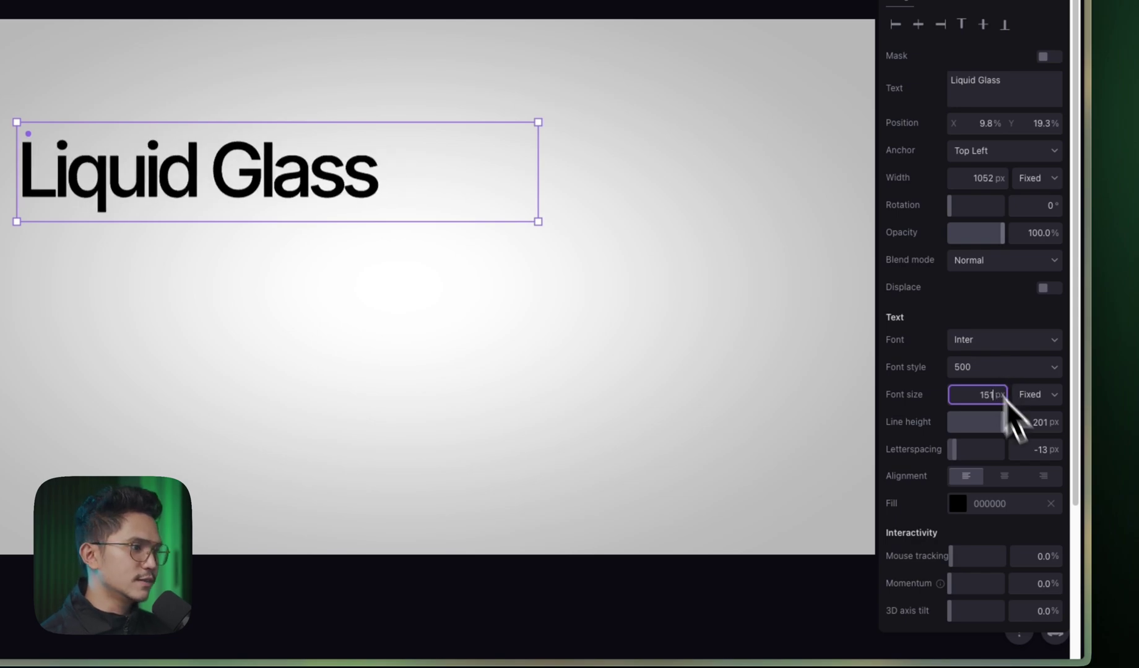
key(Up)
key(Up)
key(Up)
key(Up)
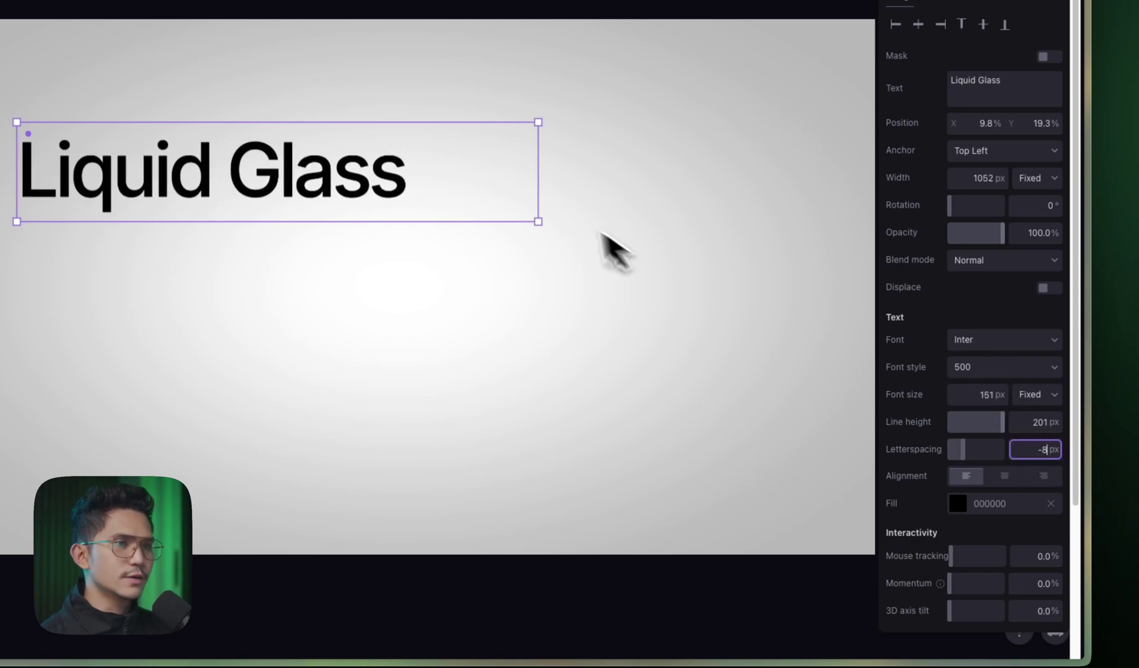
- Paste the body paragraph starting "A seamlessly-reflective, ultra-translucent UI style" below the Liquid Glass title
click(603, 238)
key(ctrl+v)
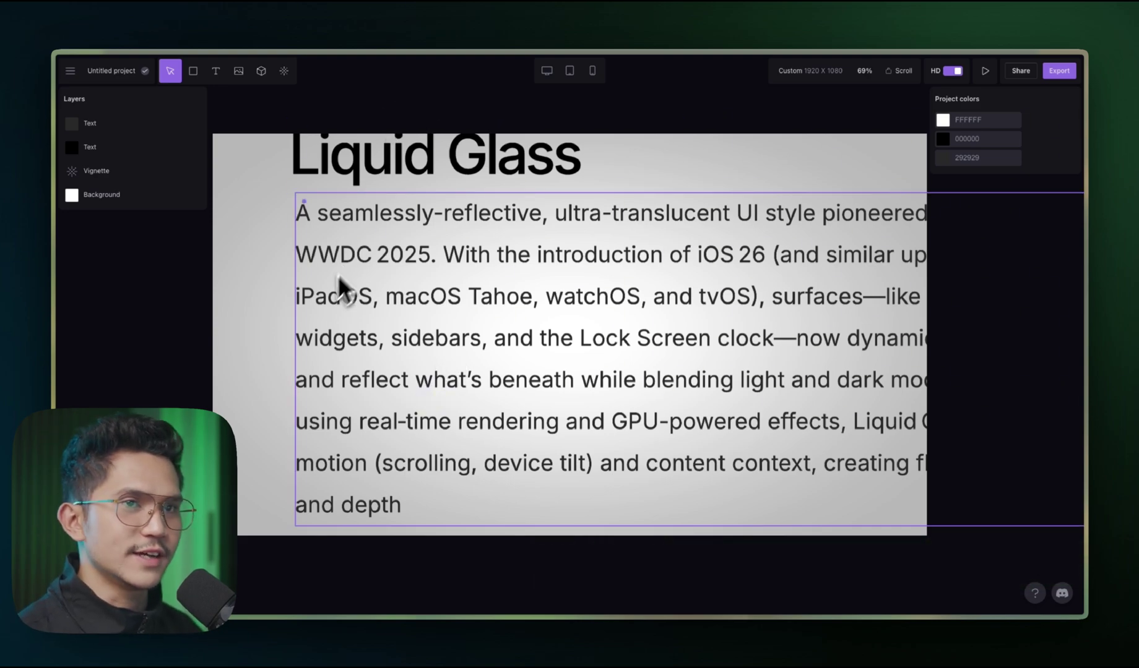
- Draw a thin vertical rectangle, 10 px wide and 80 px high, just before the paragraph's first line
click(197, 72)
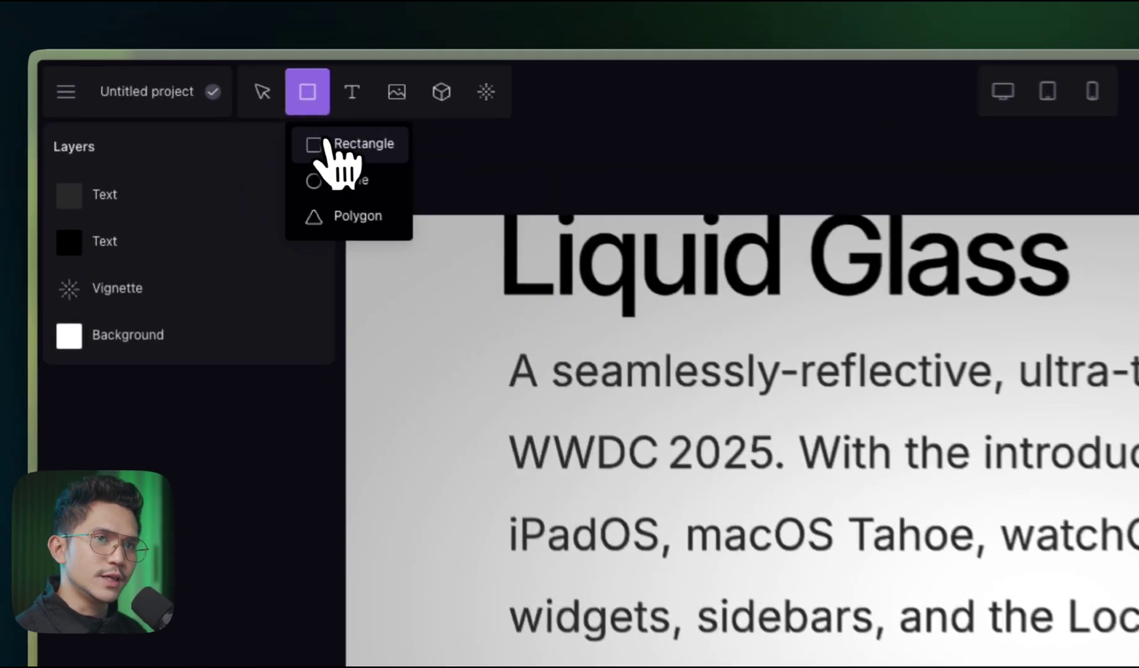
click(206, 98)
drag(252, 200, 261, 260)
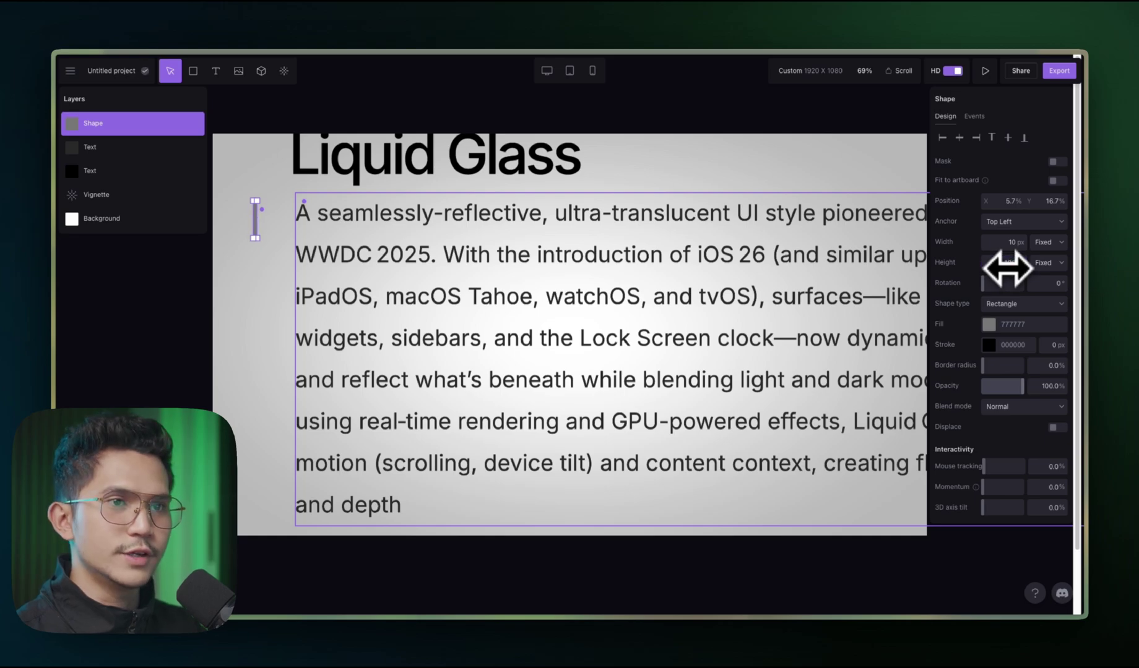
click(236, 229)
click(255, 225)
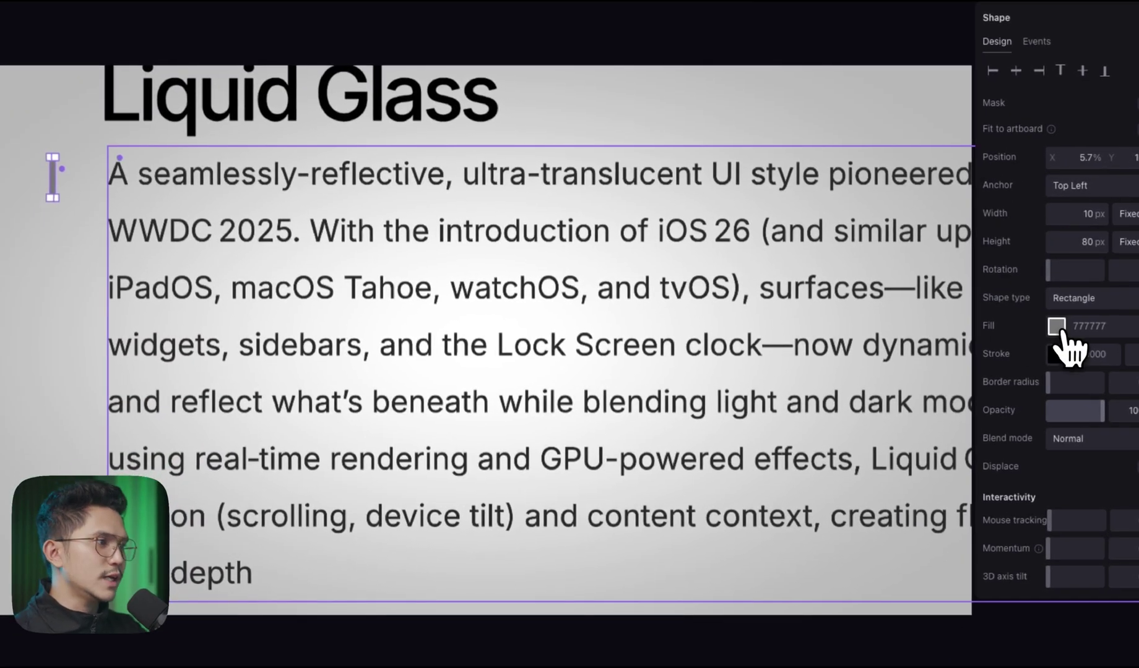
- Fill the thin rectangle with blue 0081F7, round it with 100% border radius, and set its height to 90 px
click(1058, 328)
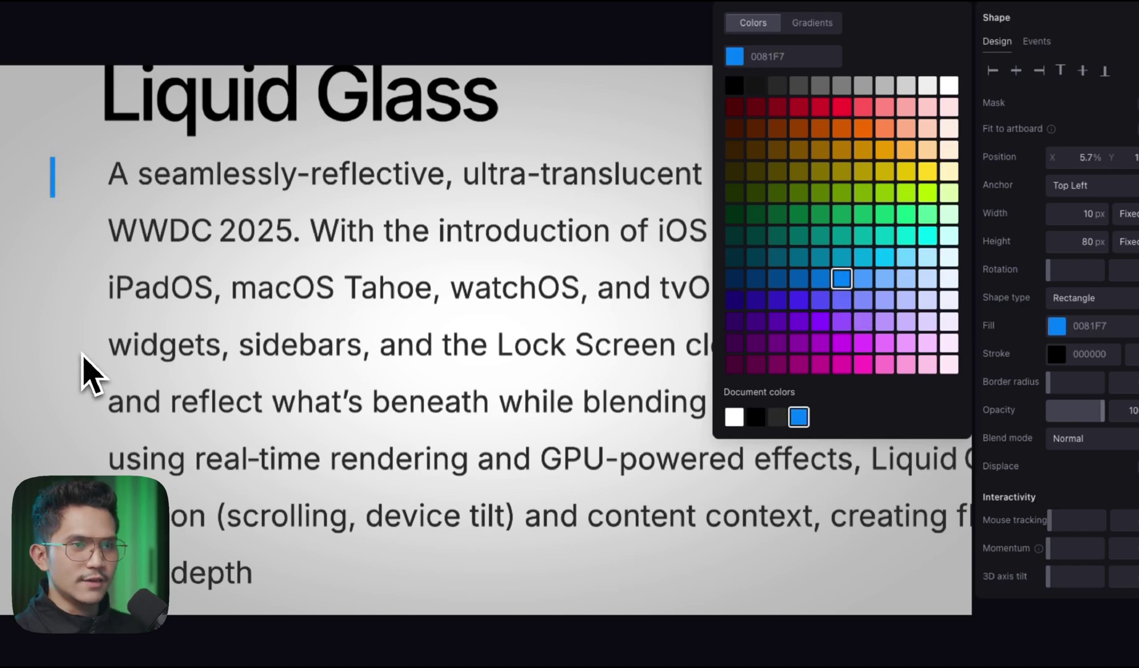
drag(1063, 380, 1061, 379)
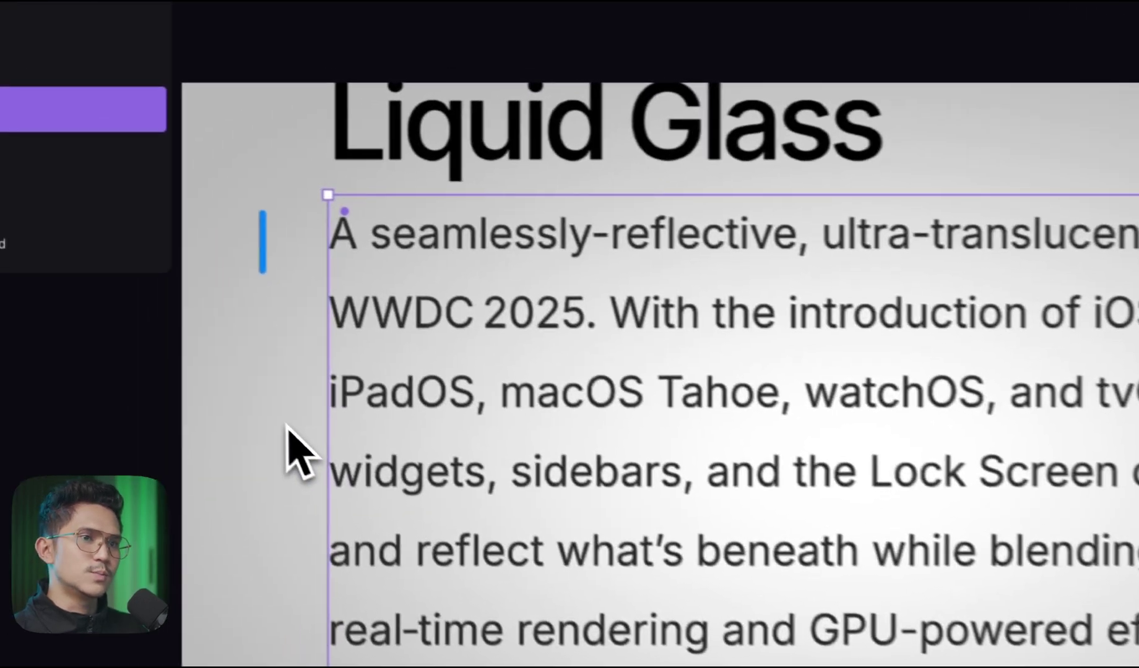
click(286, 425)
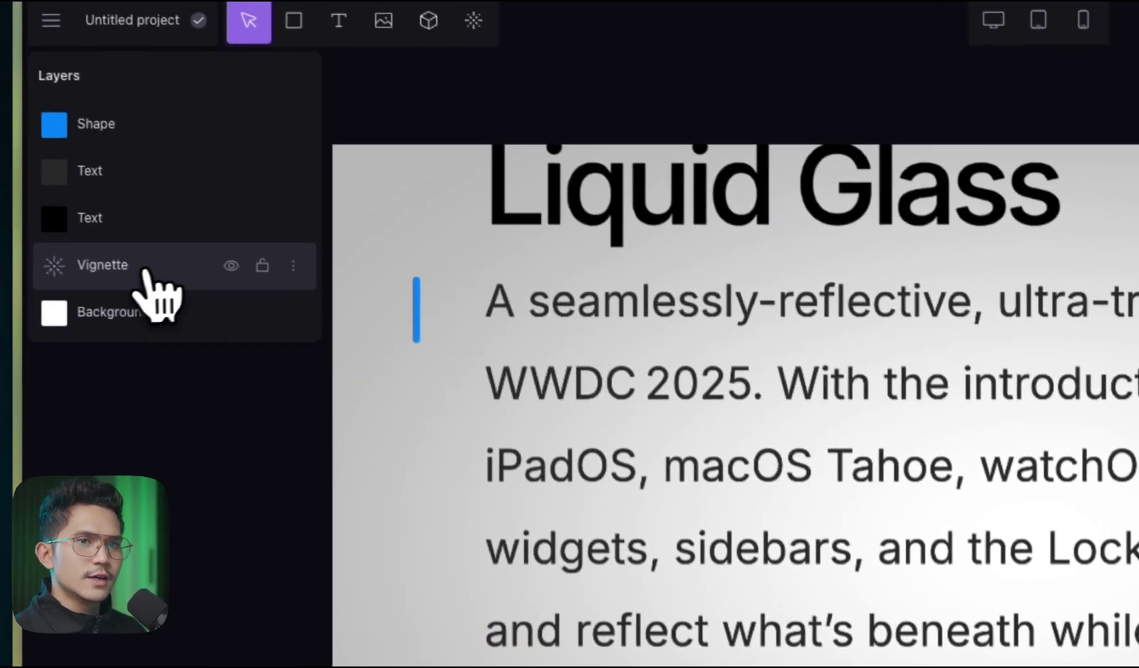
- Centre the blue bar horizontally and vertically on the artboard and preview the composition
drag(47, 222, 49, 222)
click(318, 263)
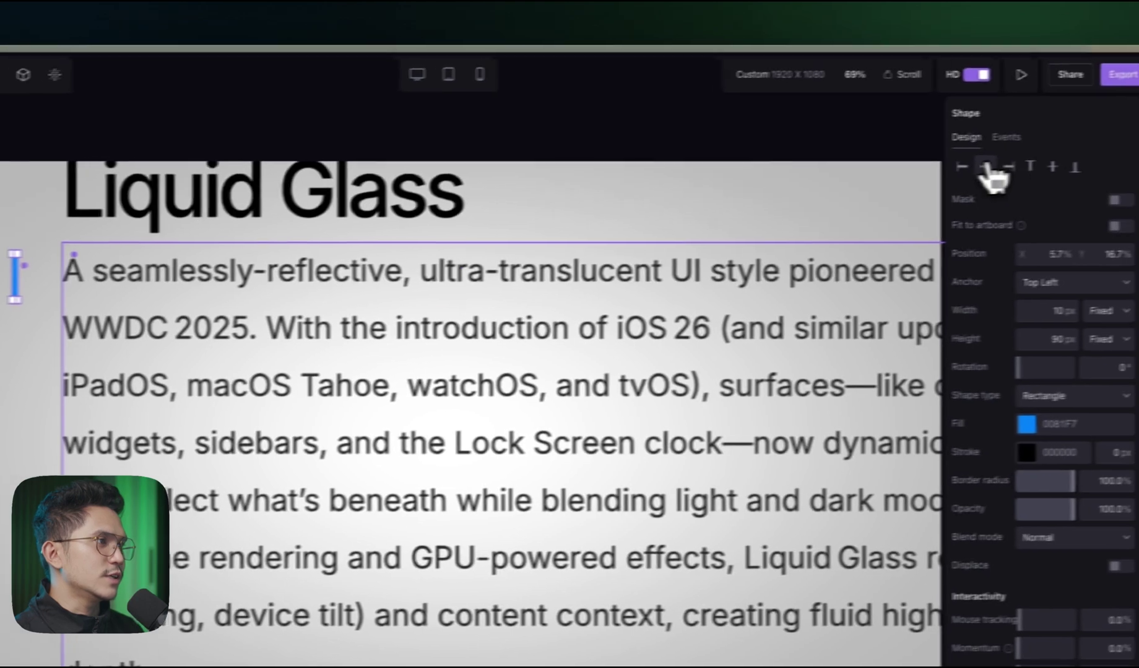
click(986, 165)
click(1049, 165)
click(585, 597)
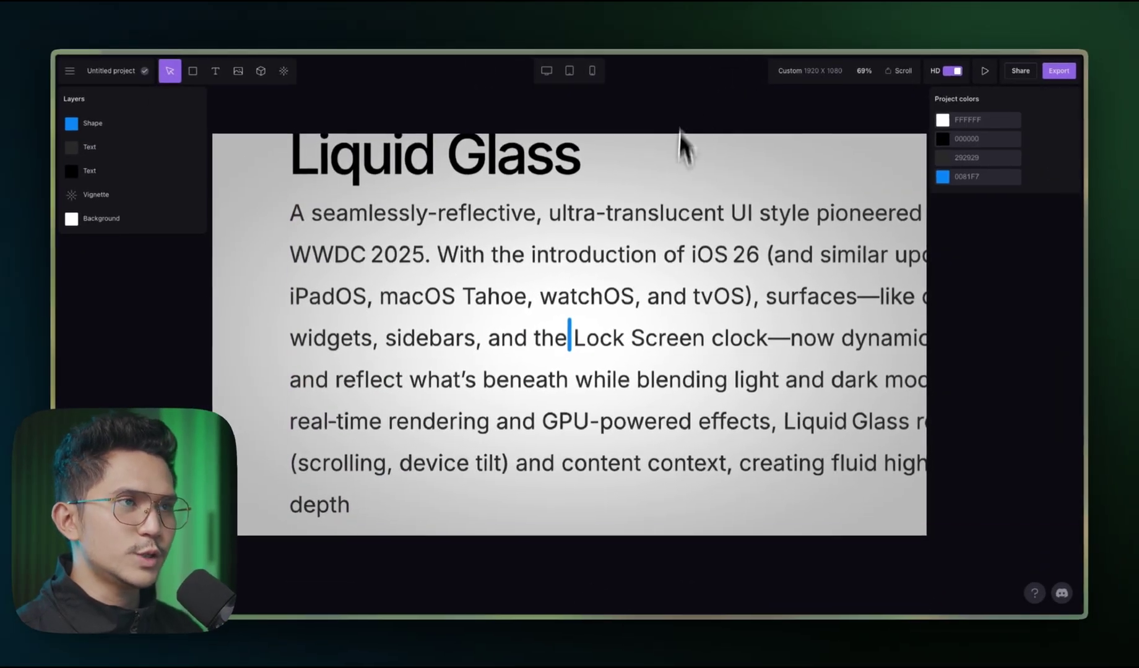
click(985, 71)
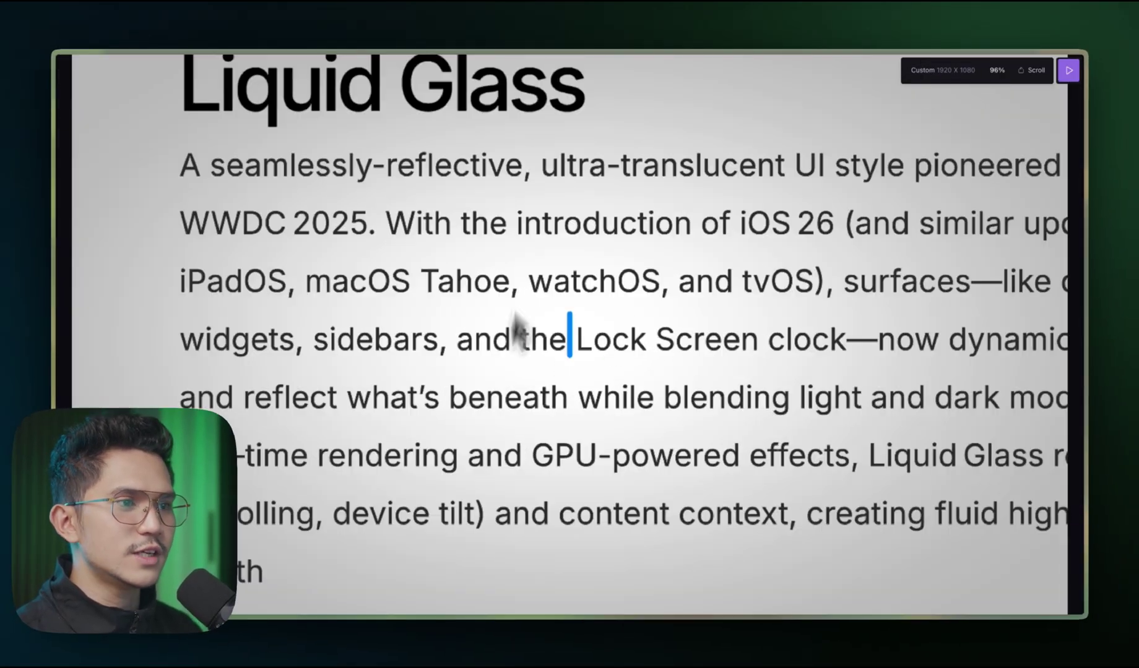
click(1068, 77)
- Try setting the blue bar's mouse tracking to 100% and preview the result
click(539, 331)
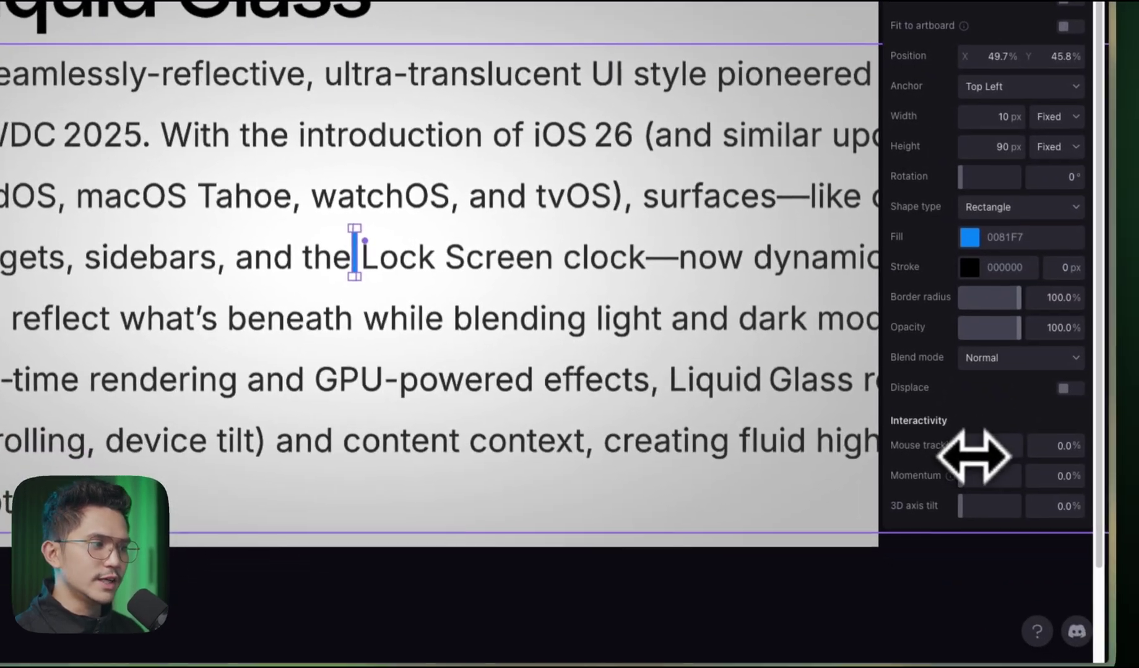
drag(1111, 519, 1137, 520)
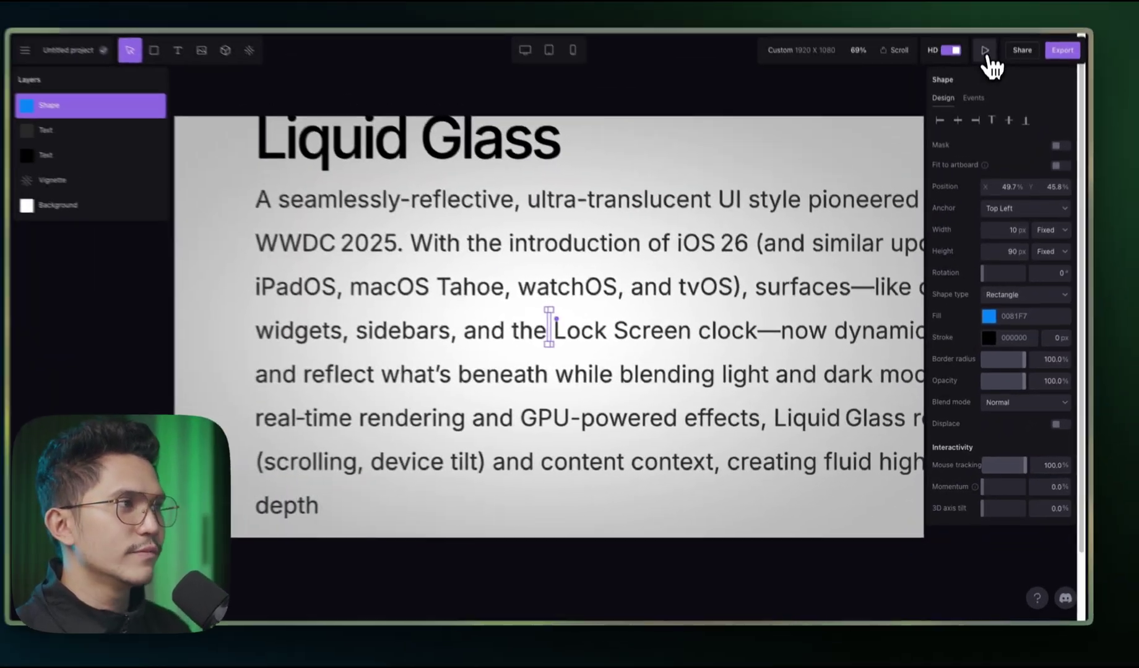
click(985, 52)
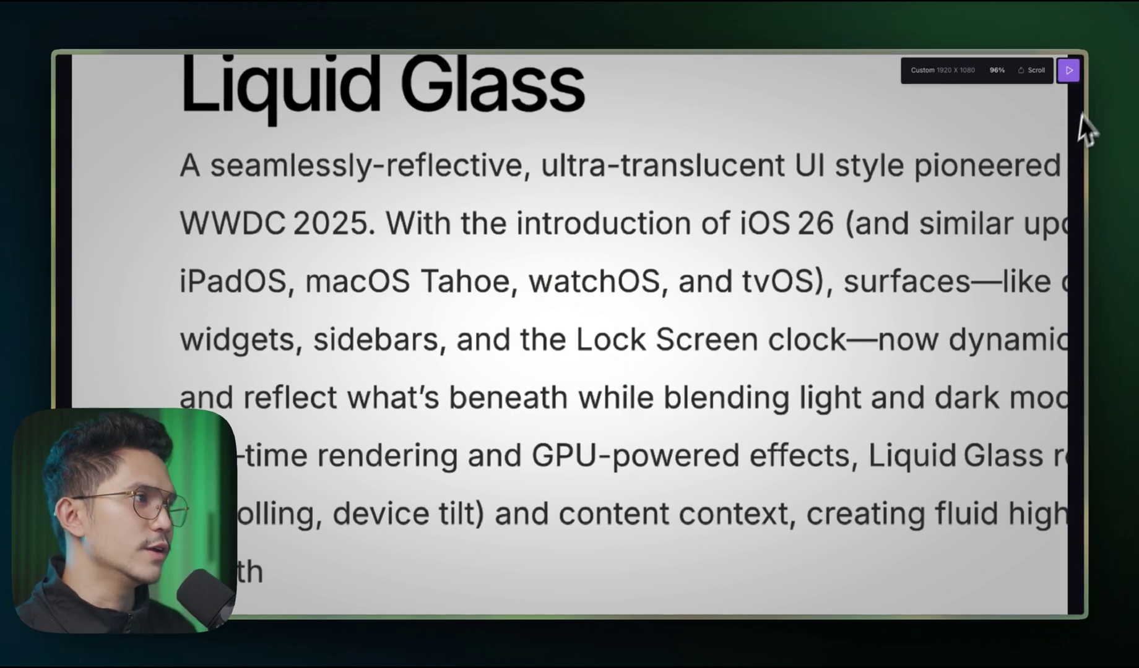
click(1069, 69)
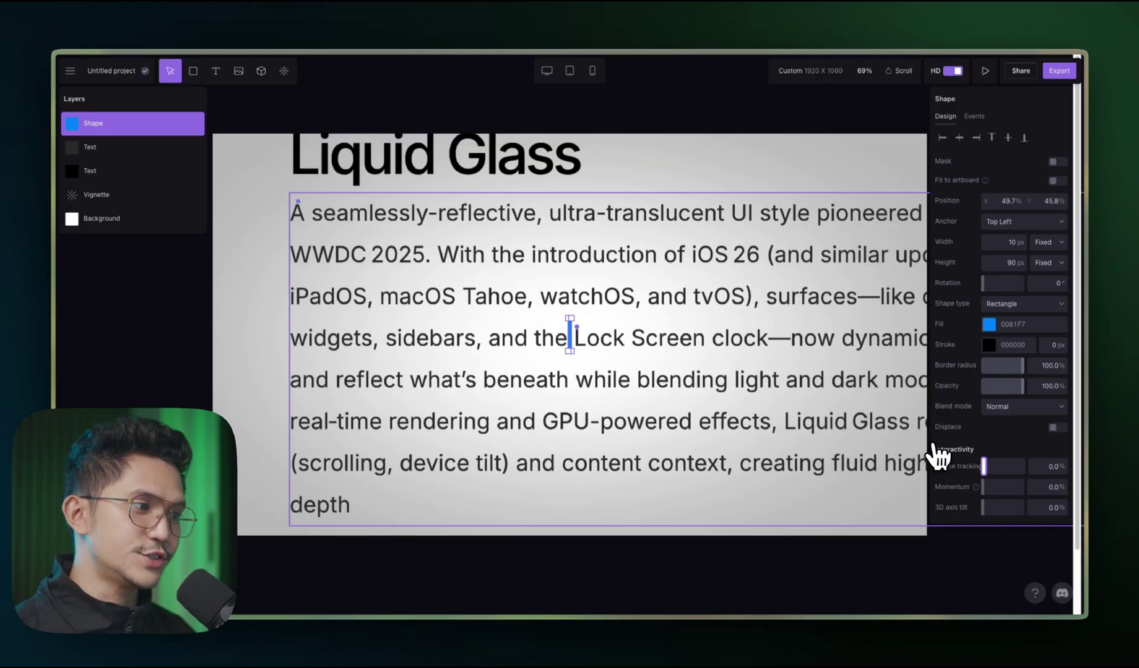
- Search the effects library for "lens" and add the Lens distort effect to the artboard
click(507, 495)
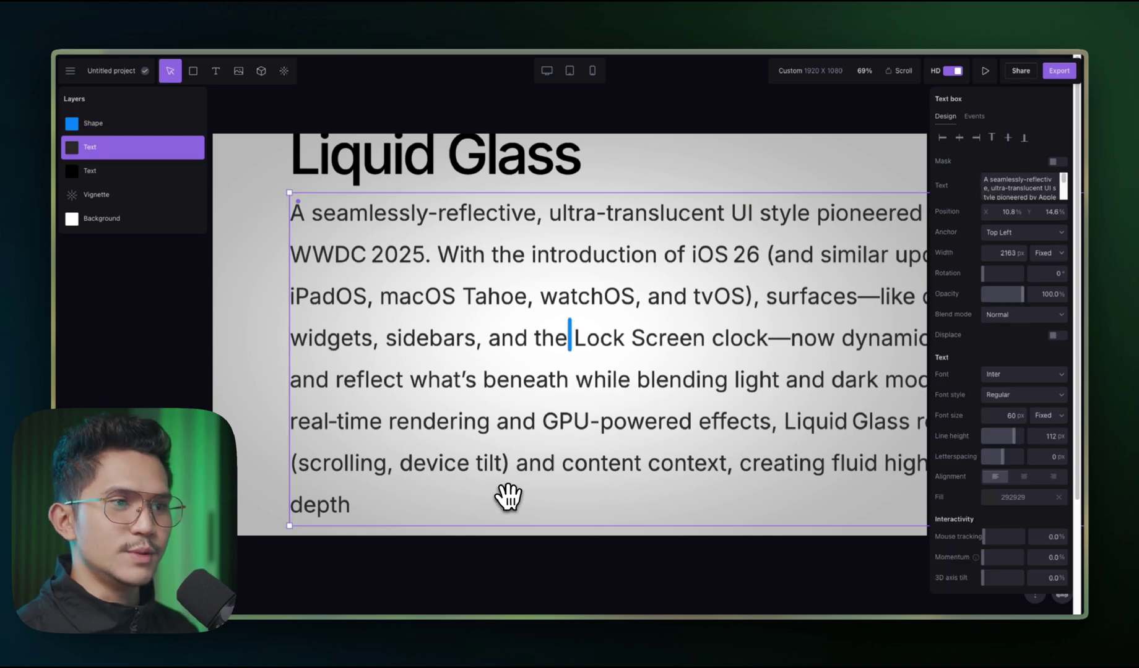
click(285, 72)
scroll(440, 256, down, 10)
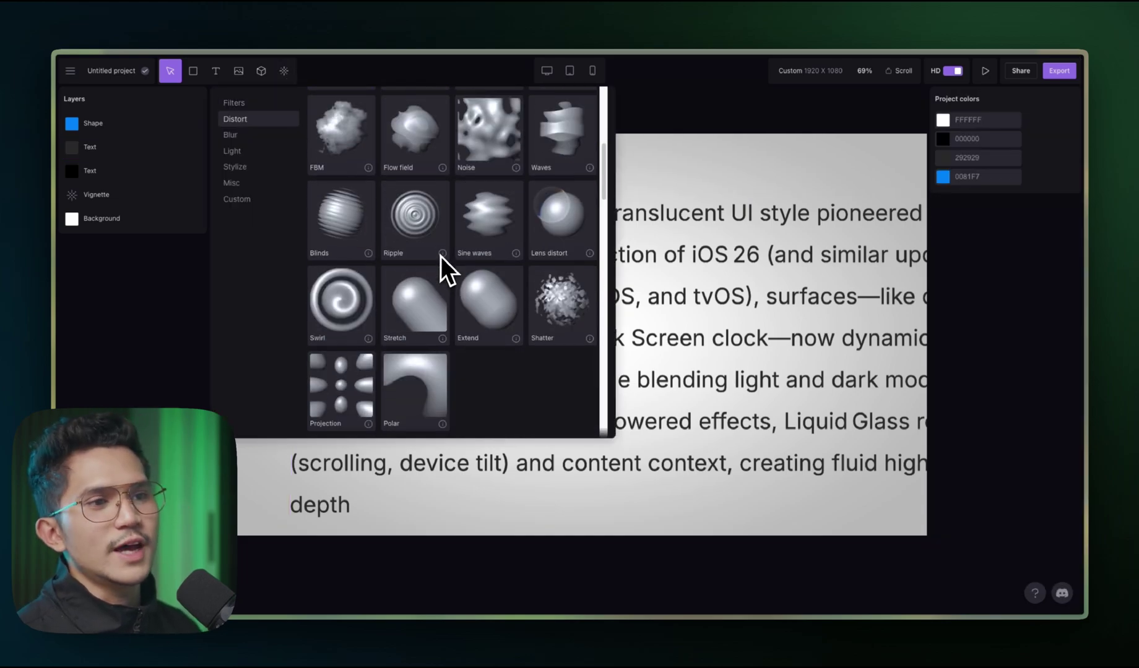
scroll(482, 256, down, 5)
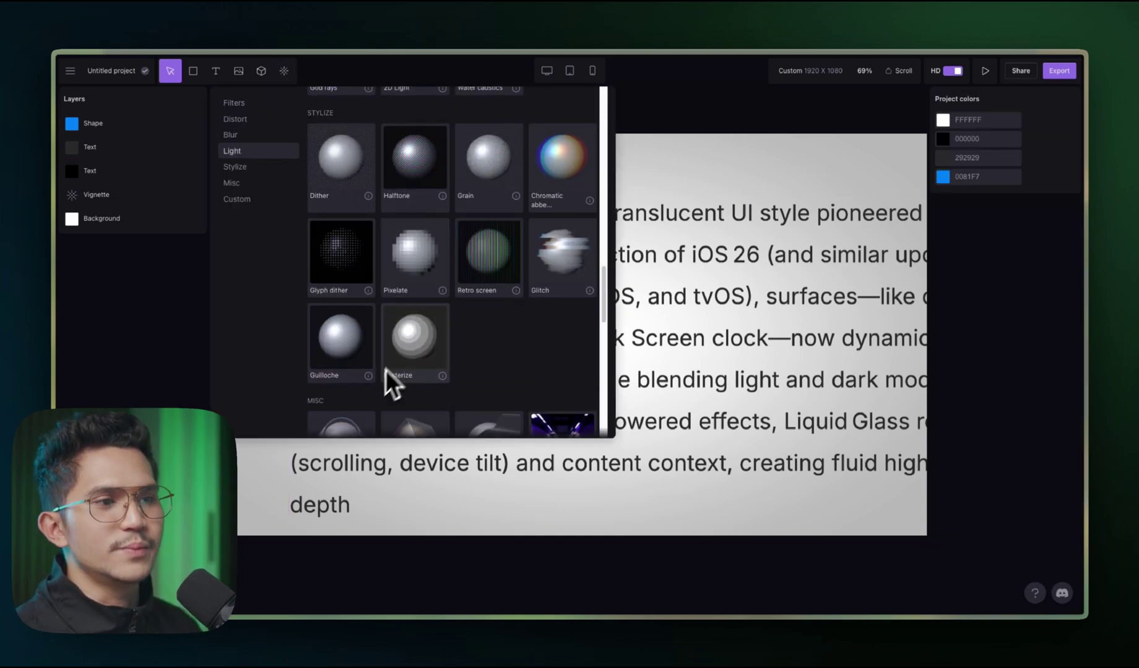
scroll(433, 368, down, 6)
scroll(455, 366, up, 20)
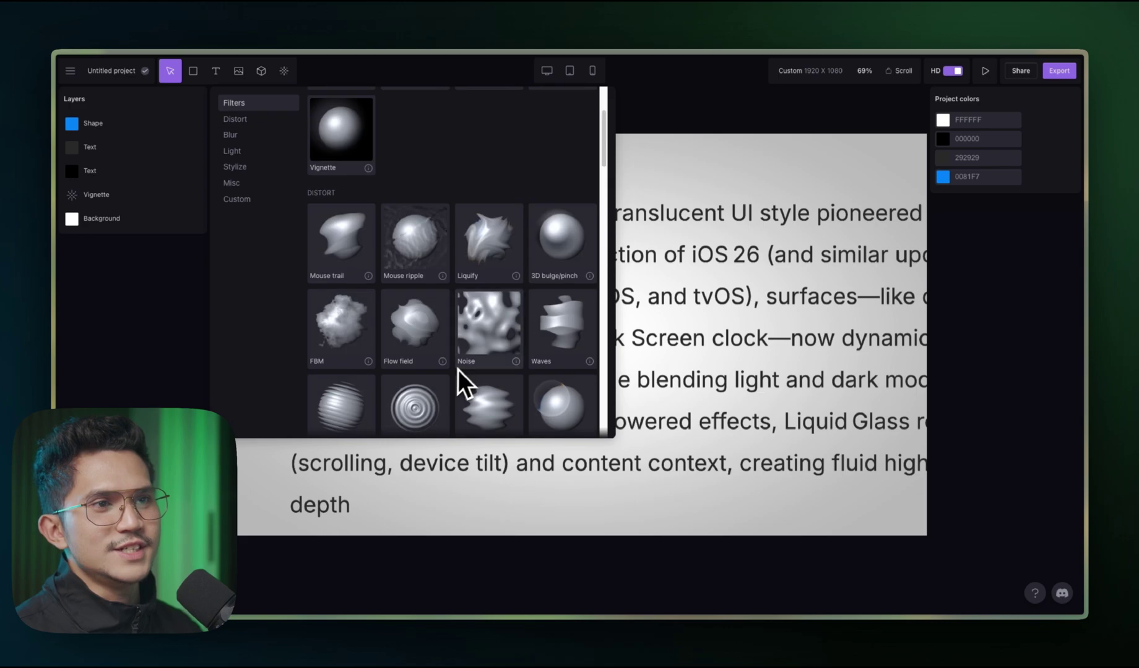
scroll(433, 353, up, 3)
click(411, 111)
text(les)
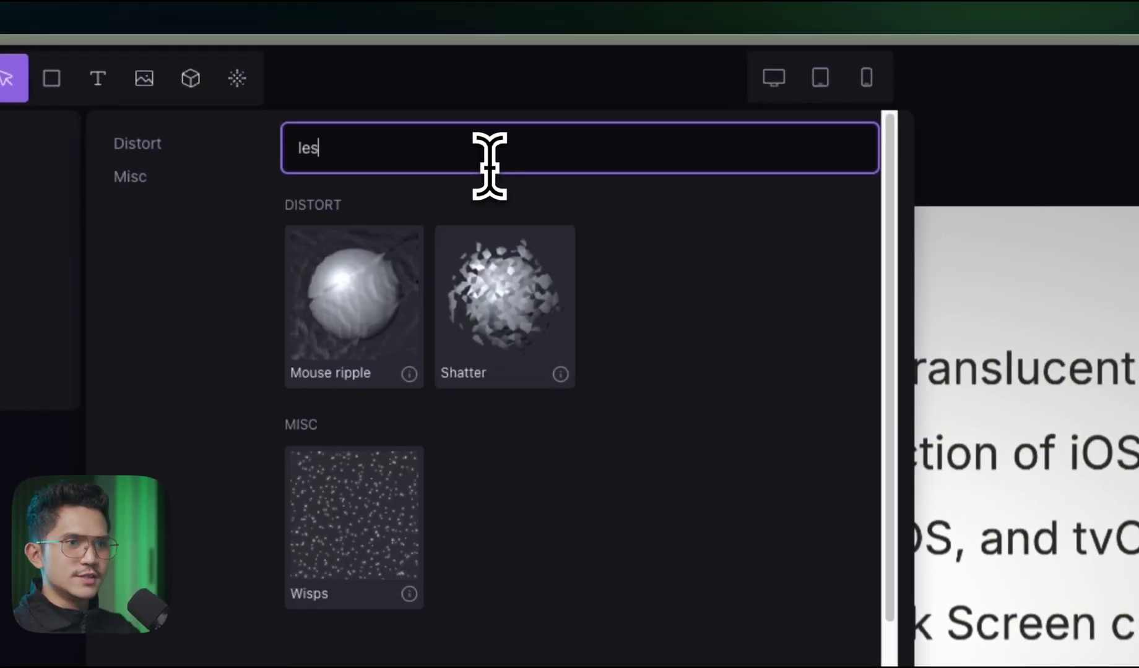
key(BackSpace)
text(s)
key(BackSpace)
text(ns)
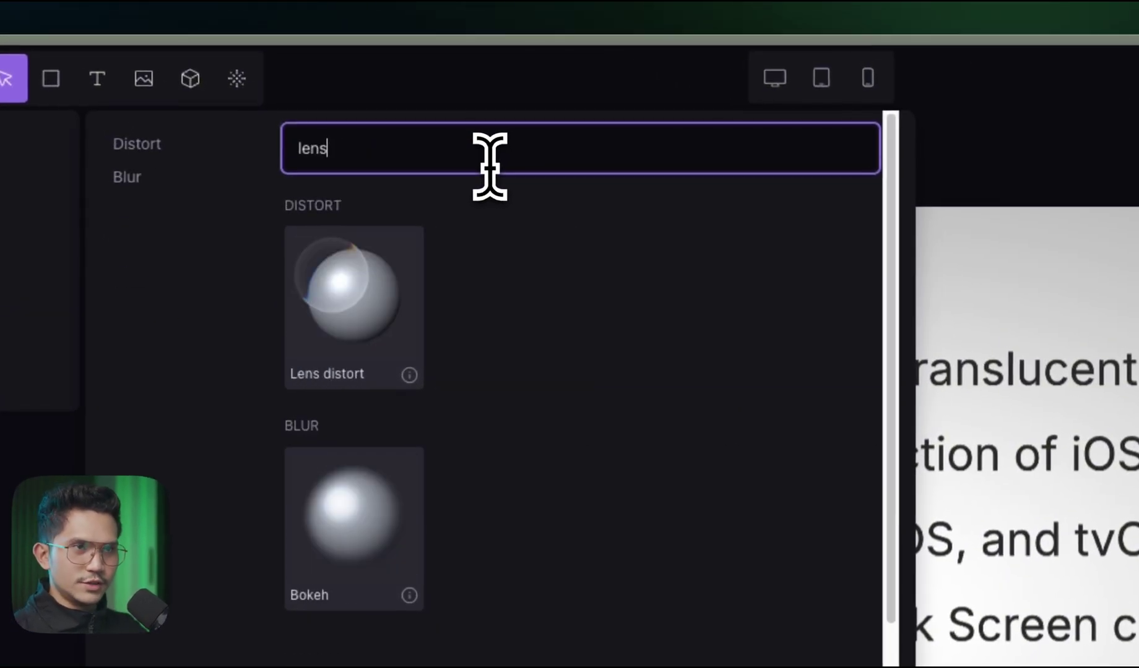
click(389, 287)
- Move the Lens distort effect over the paragraph to about X 31.1%, Y 40.2%, and open its style options
drag(670, 385, 618, 375)
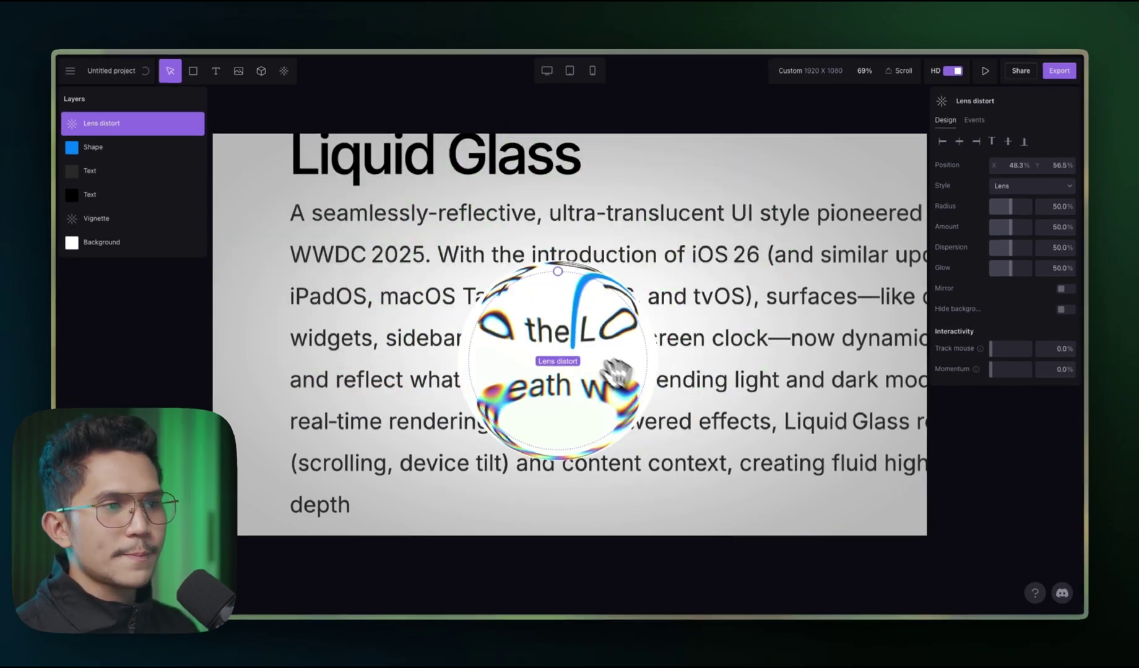
drag(576, 309, 446, 285)
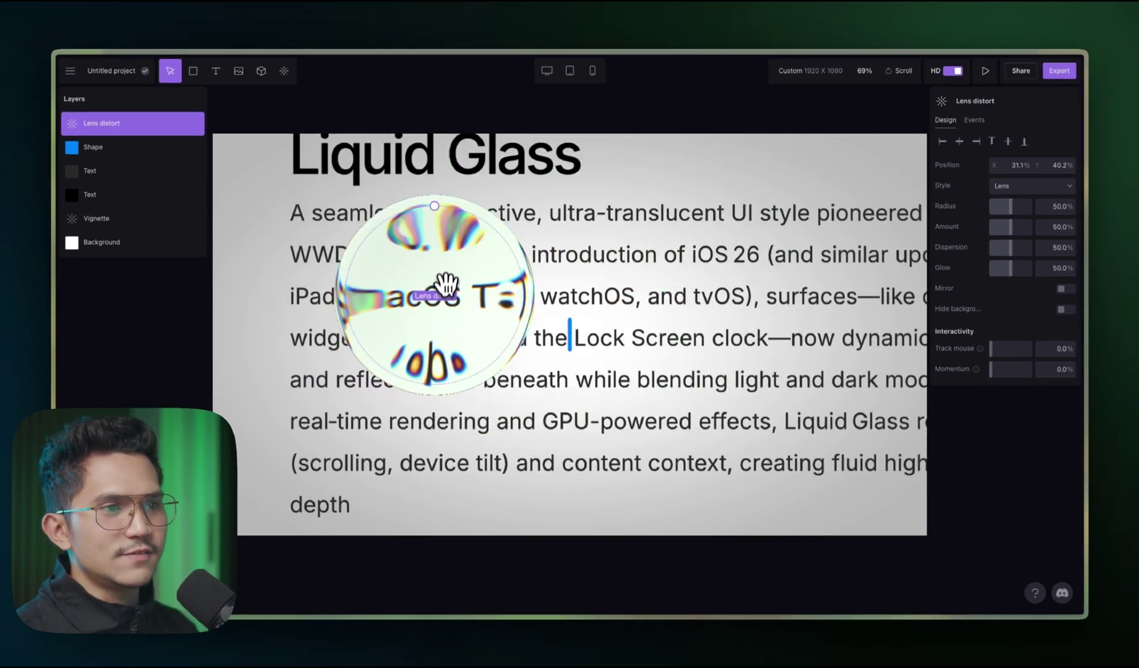
click(1020, 188)
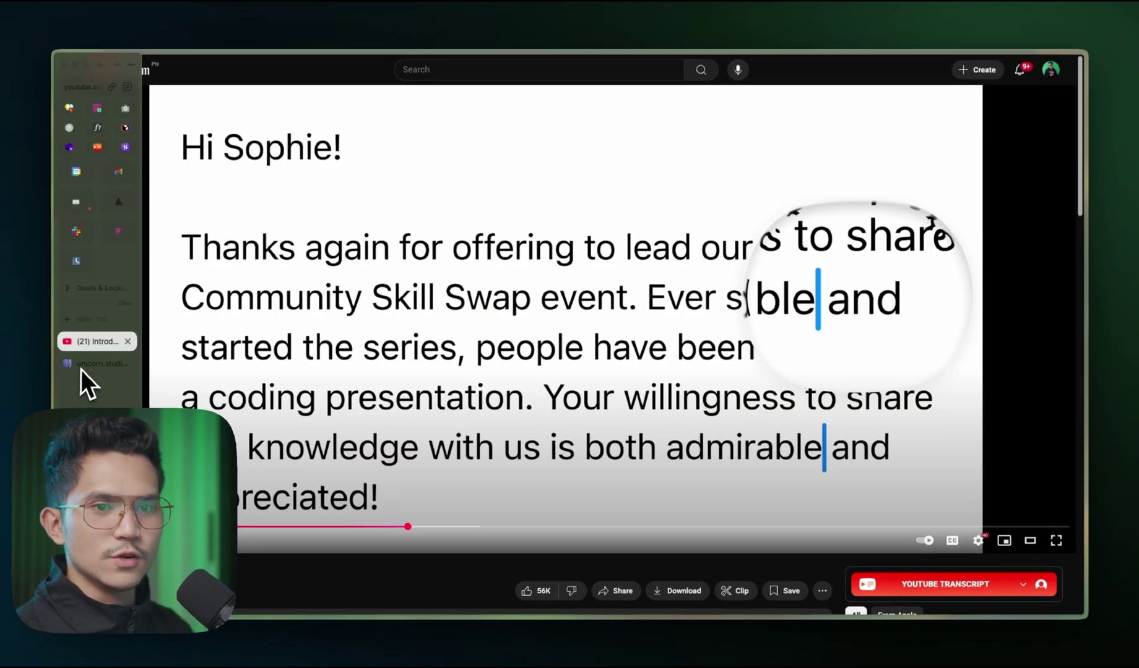
- Switch from the Apple reference video back to Unicorn Studio and delete the Lens distort layer
click(84, 380)
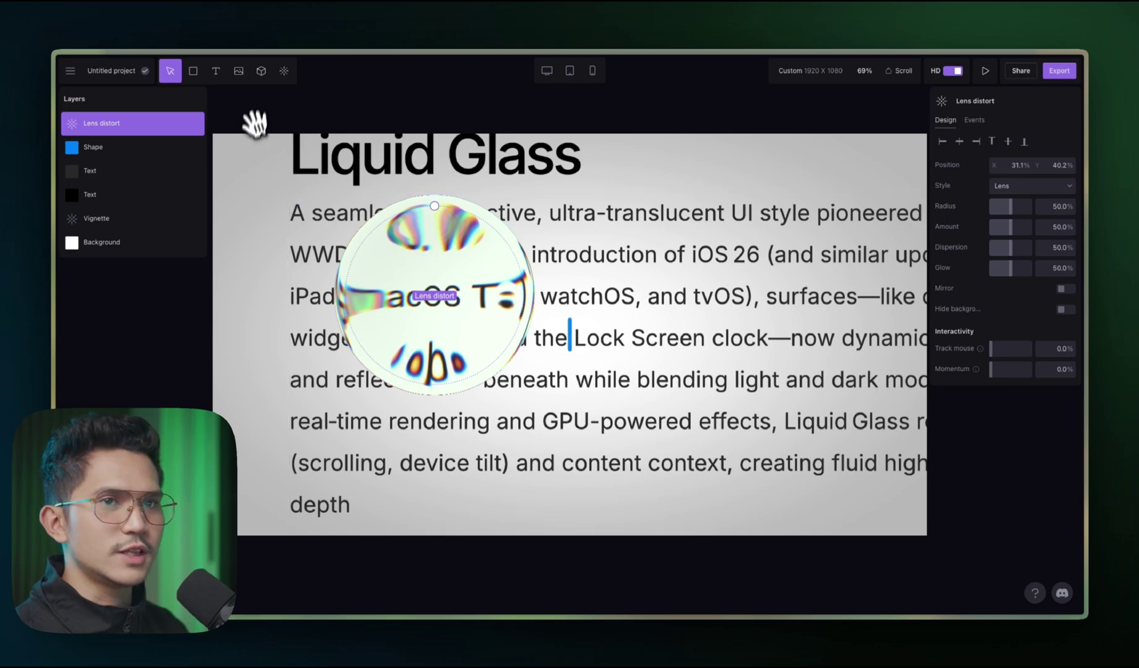
right_click(198, 123)
click(217, 288)
- Add a 2D SDF Shape effect from the Misc effects, scale it to 42%, and position it at about X 27.3%, Y 43.8%
click(283, 71)
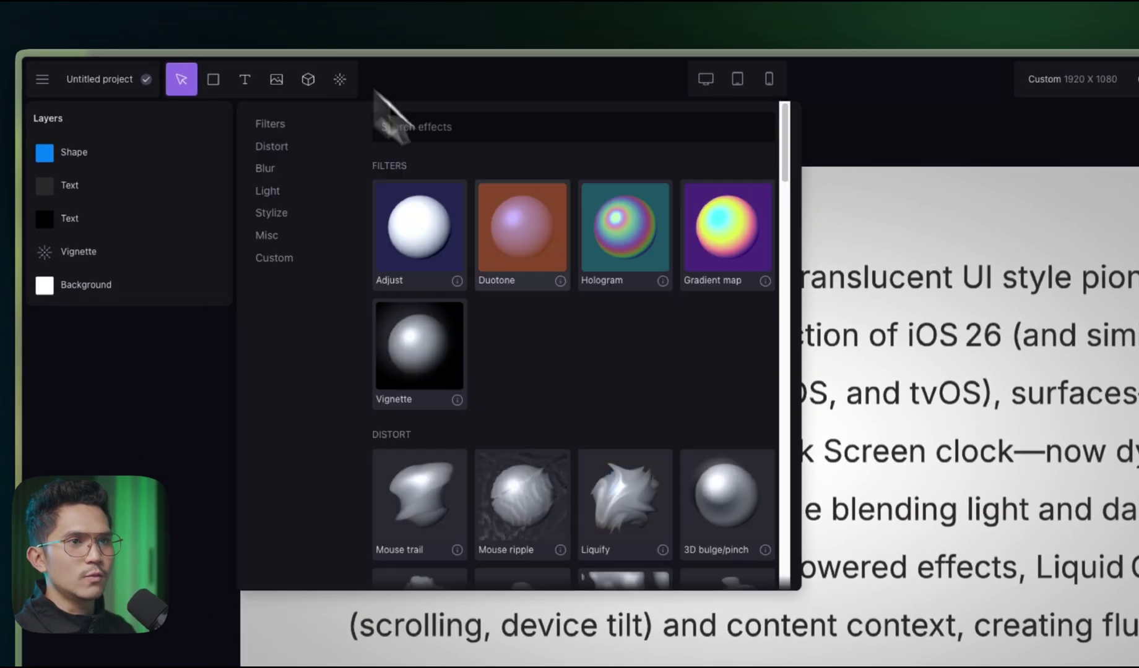
scroll(509, 242, down, 20)
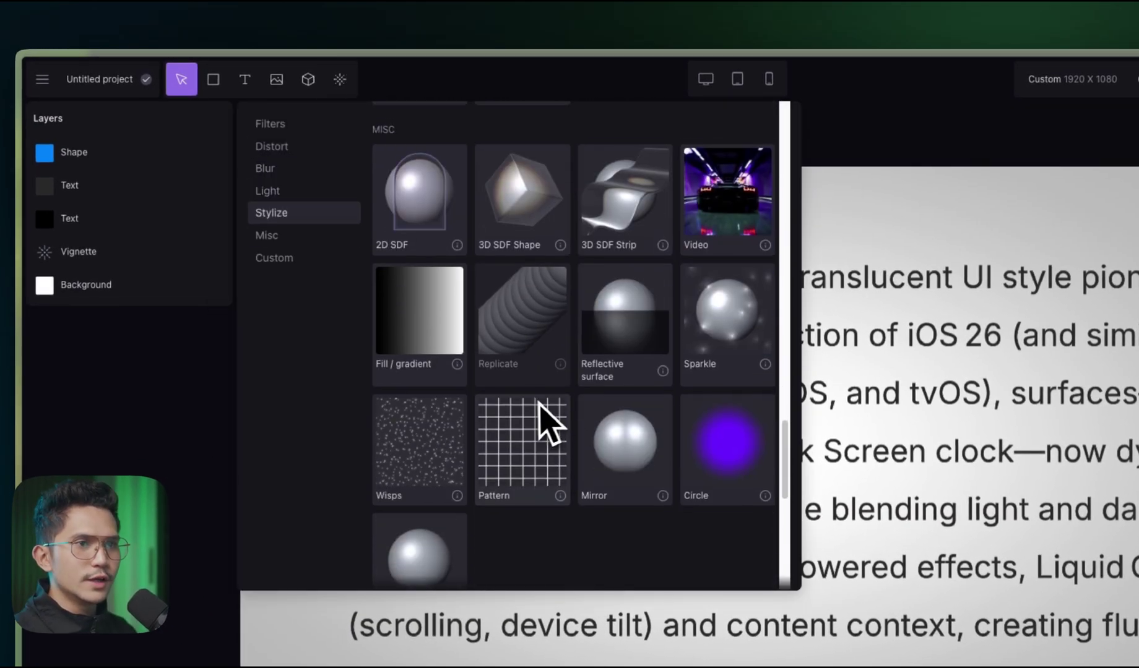
scroll(406, 224, up, 1)
click(408, 228)
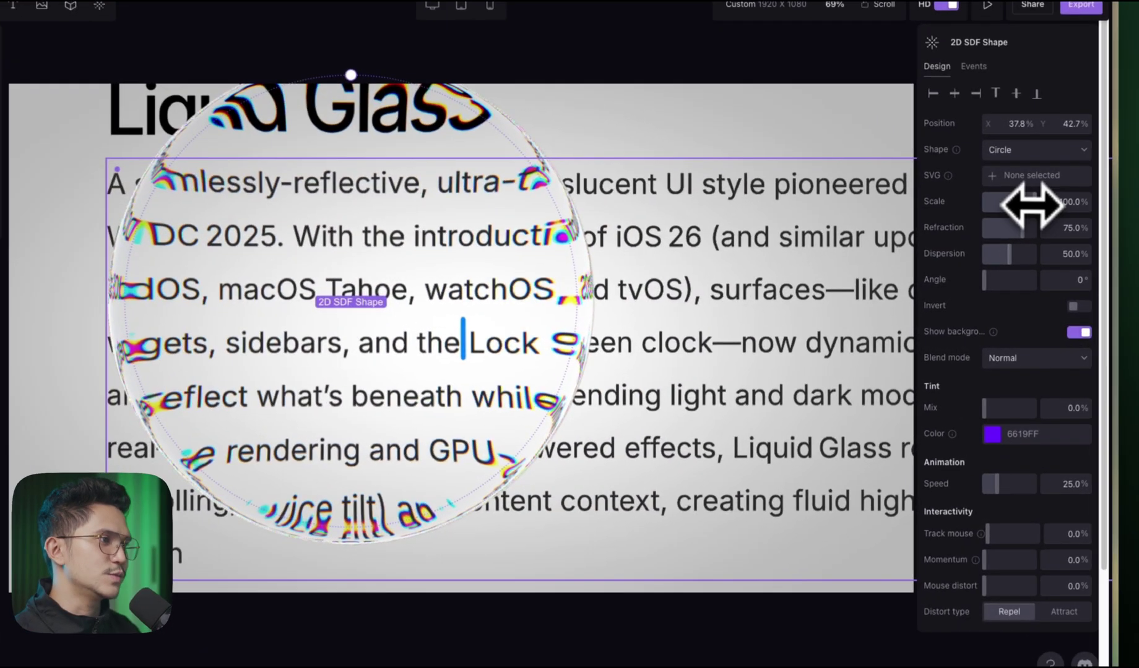
drag(1018, 227, 998, 227)
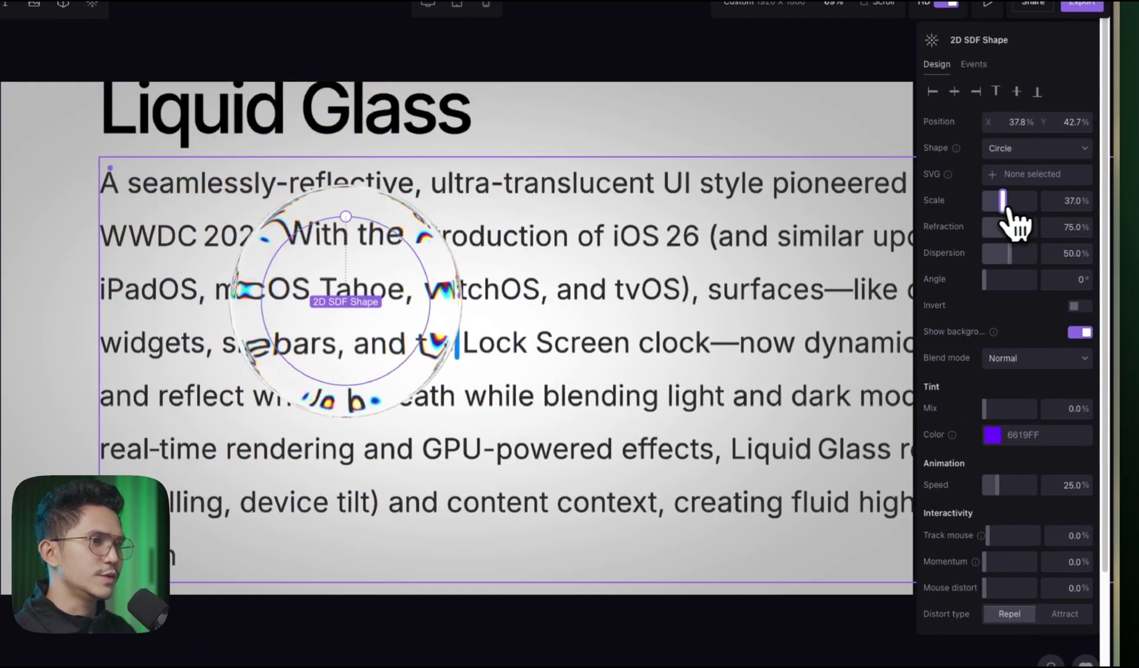
drag(309, 276, 217, 257)
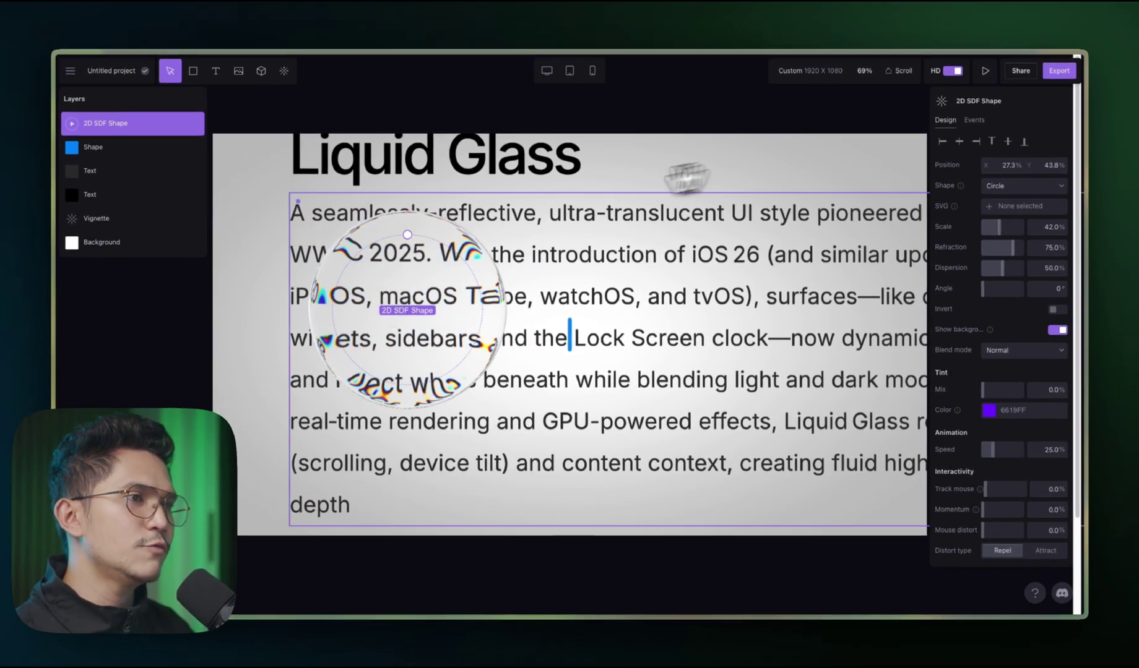
- Check the magnifier's shape in Apple's Liquid Glass video on YouTube and return to Unicorn Studio
mouse_move(56, 359)
click(91, 340)
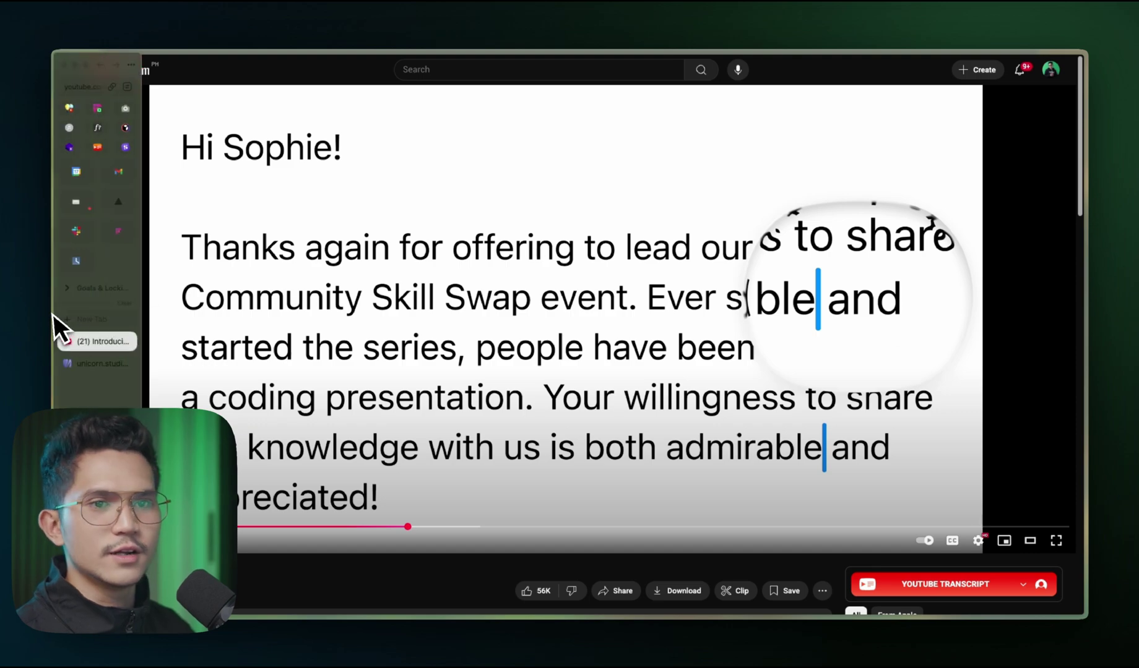
click(85, 365)
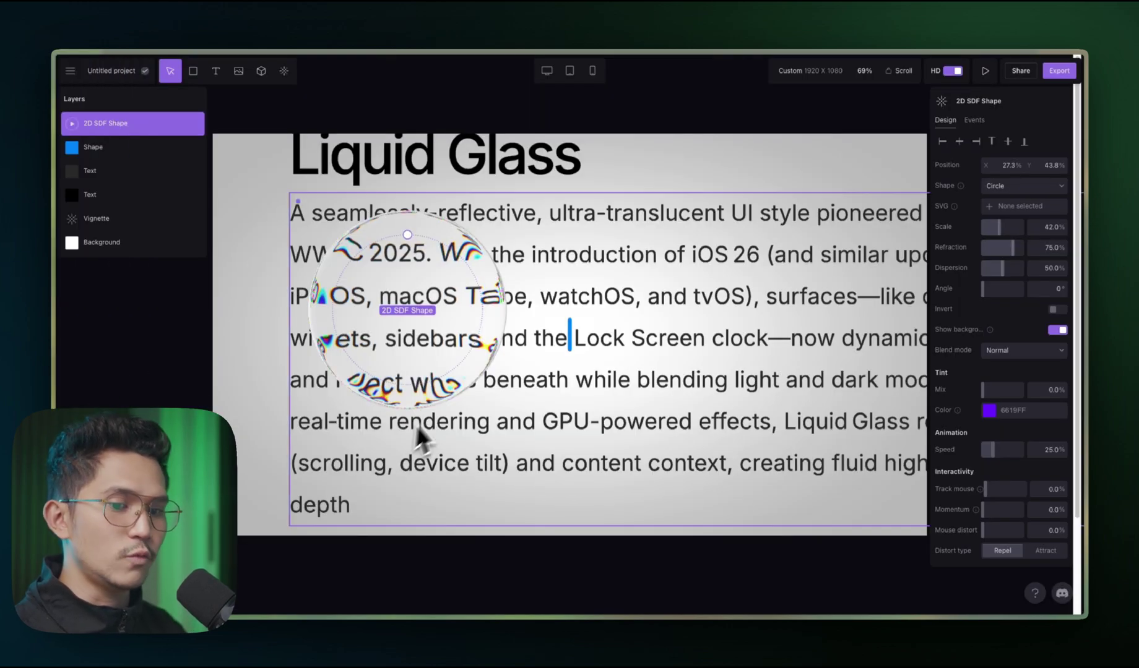
- Open Figma in a new browser tab and draw a rectangle about 401 × 240 with a corner radius of 120
click(97, 322)
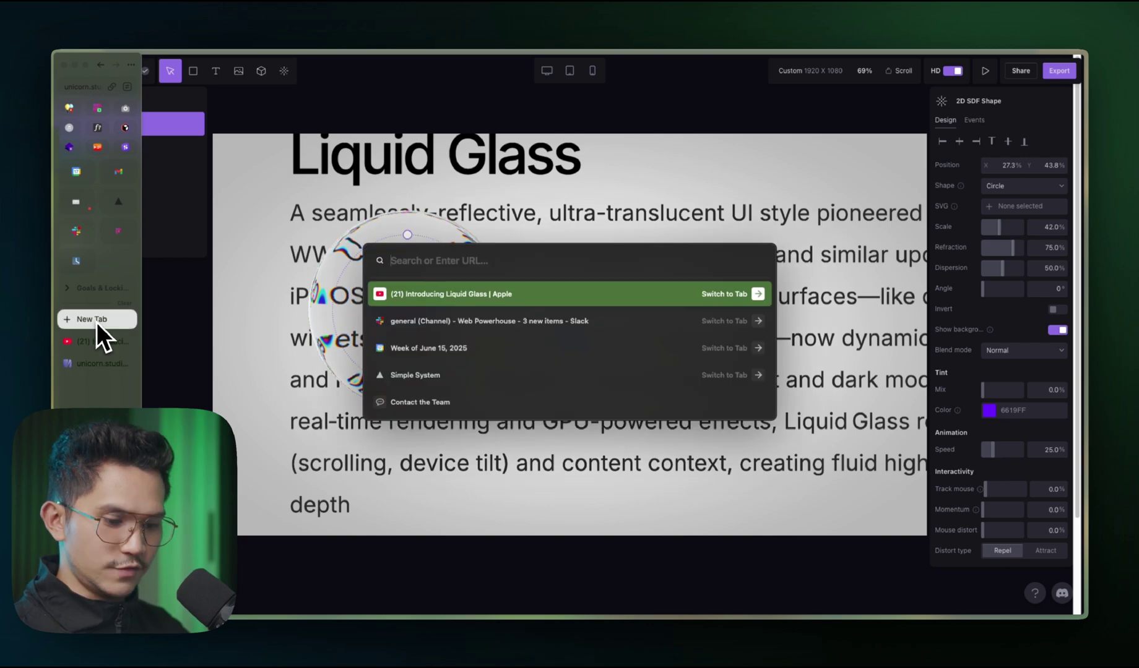
text(figma)
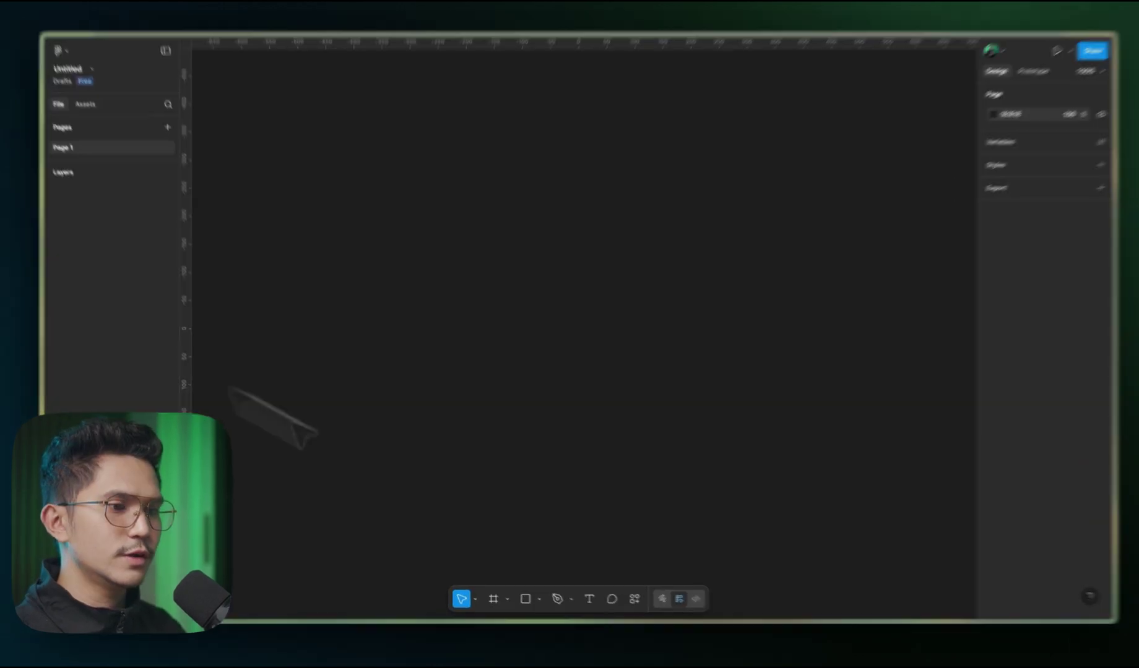
click(525, 598)
drag(351, 247, 576, 381)
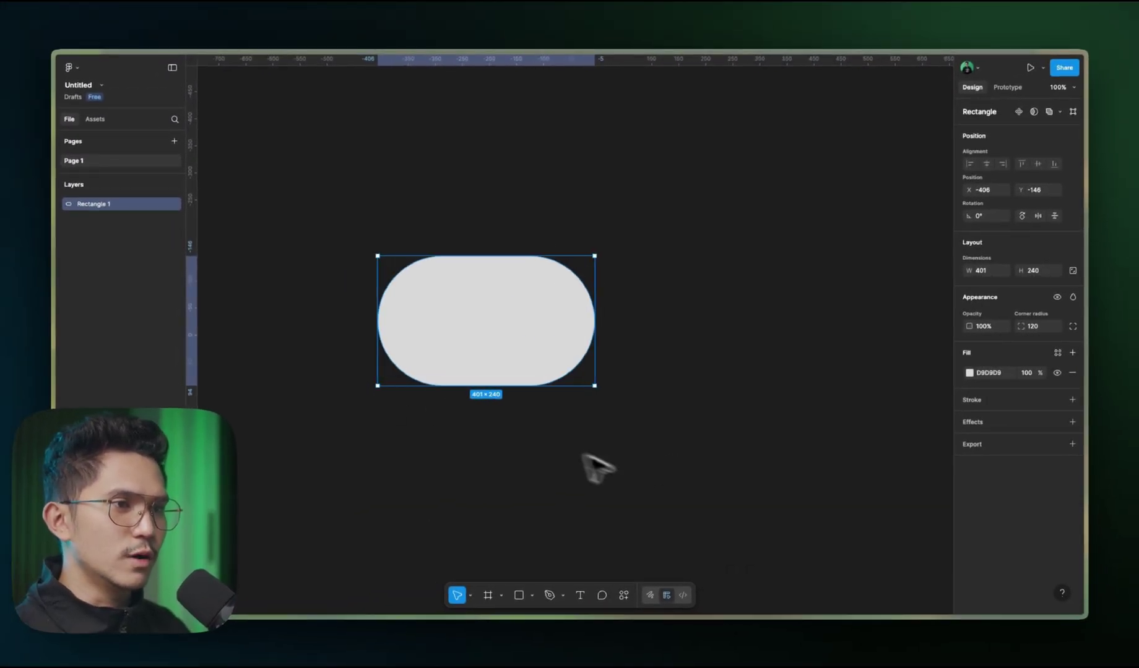
- Resize the rounded rectangle to about 409 × 245
drag(595, 389, 609, 404)
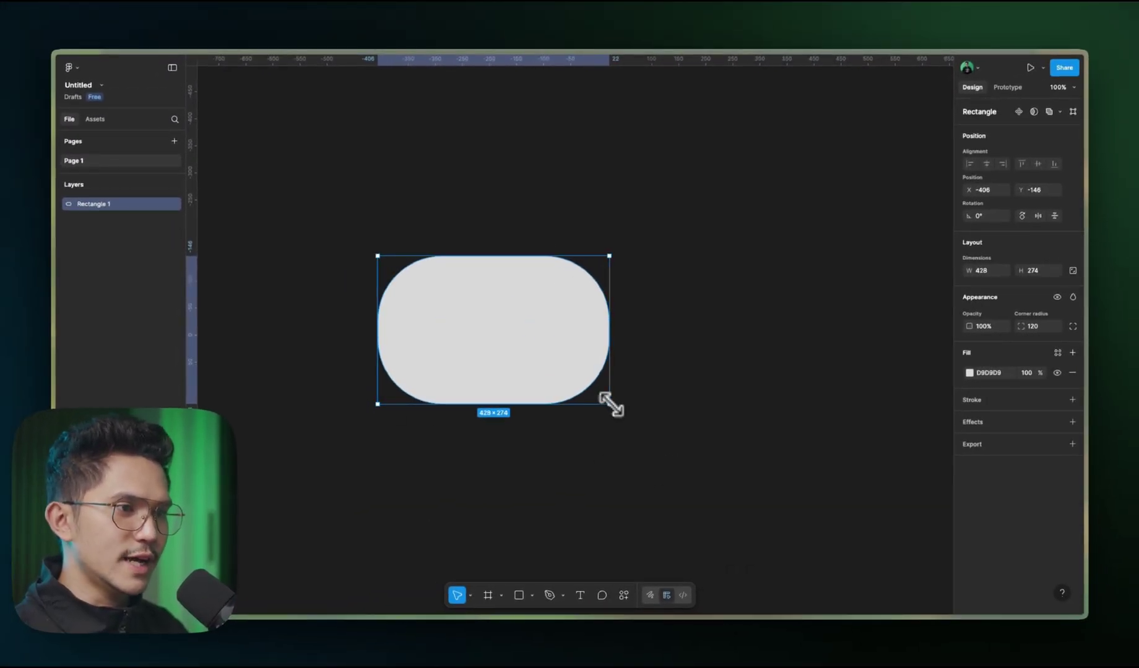
click(684, 272)
click(597, 322)
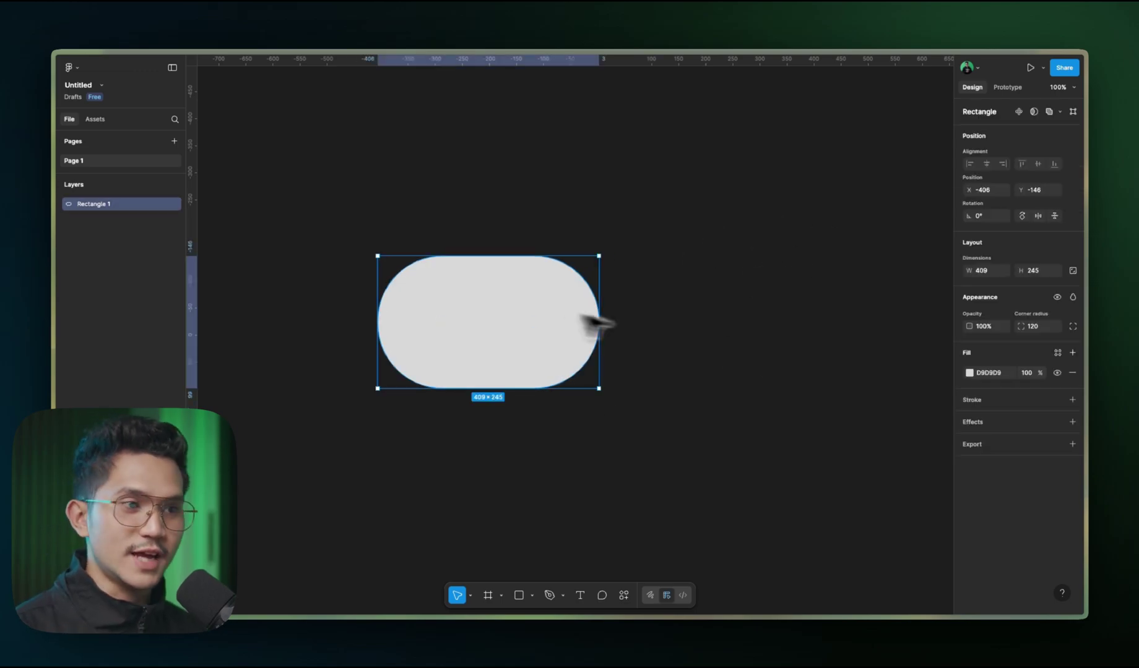
- Add an export setting to the rounded rectangle with SVG as the format
click(1072, 443)
click(1031, 461)
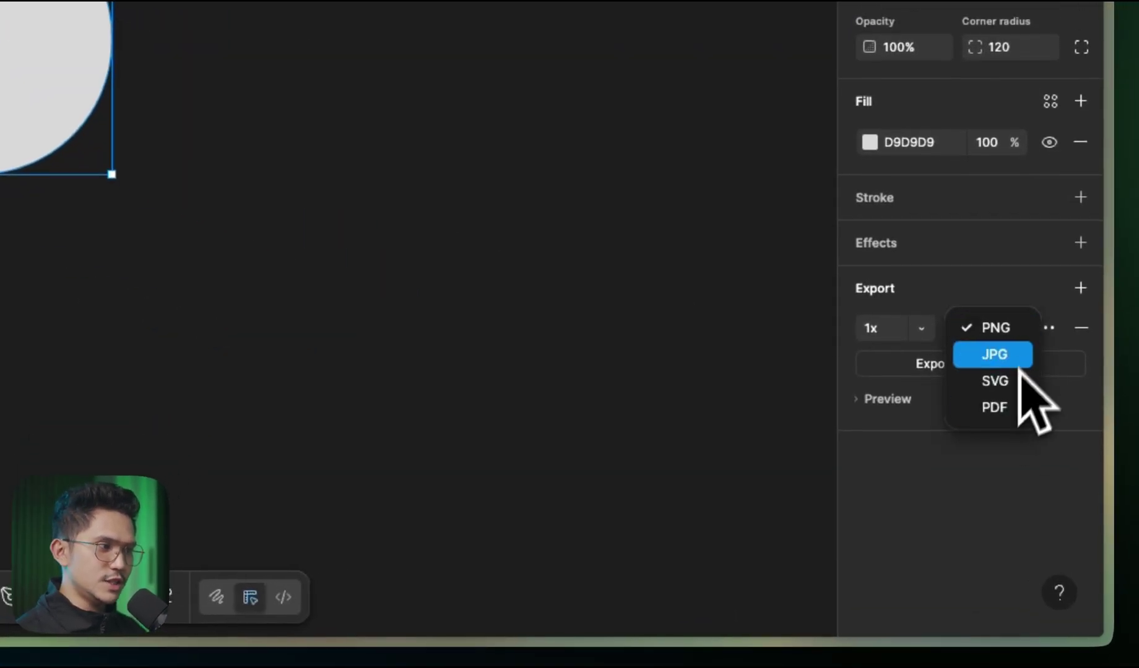
click(1012, 381)
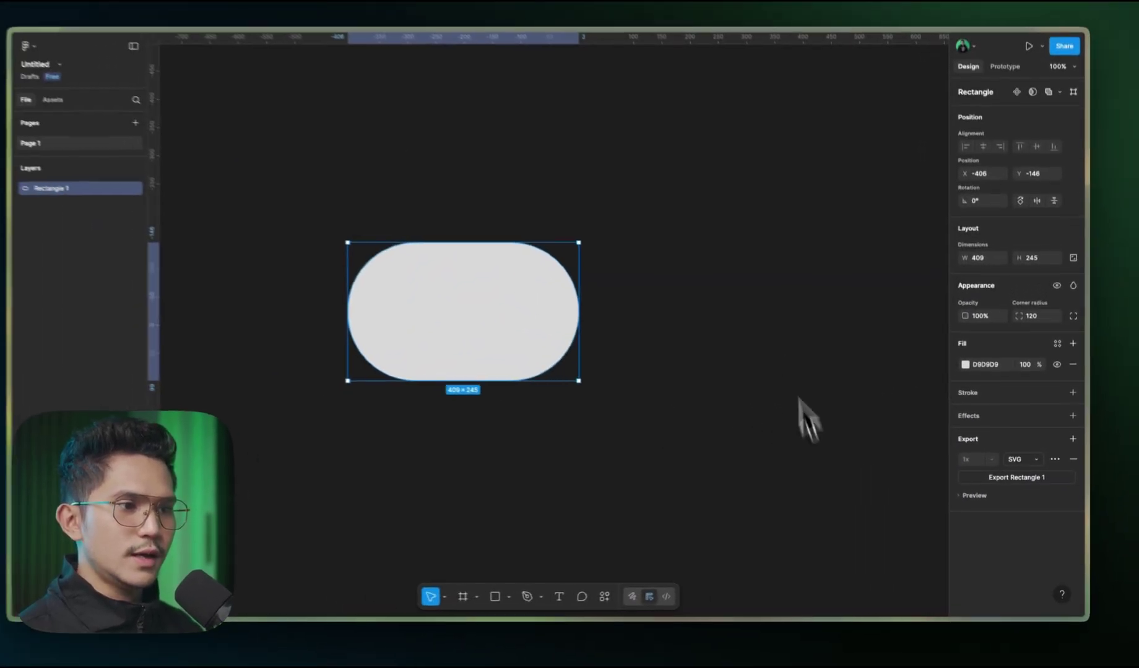
- Switch back to Unicorn Studio and move the 2D SDF Shape to about X 34.2%, Y 50.5%
mouse_move(49, 262)
click(93, 384)
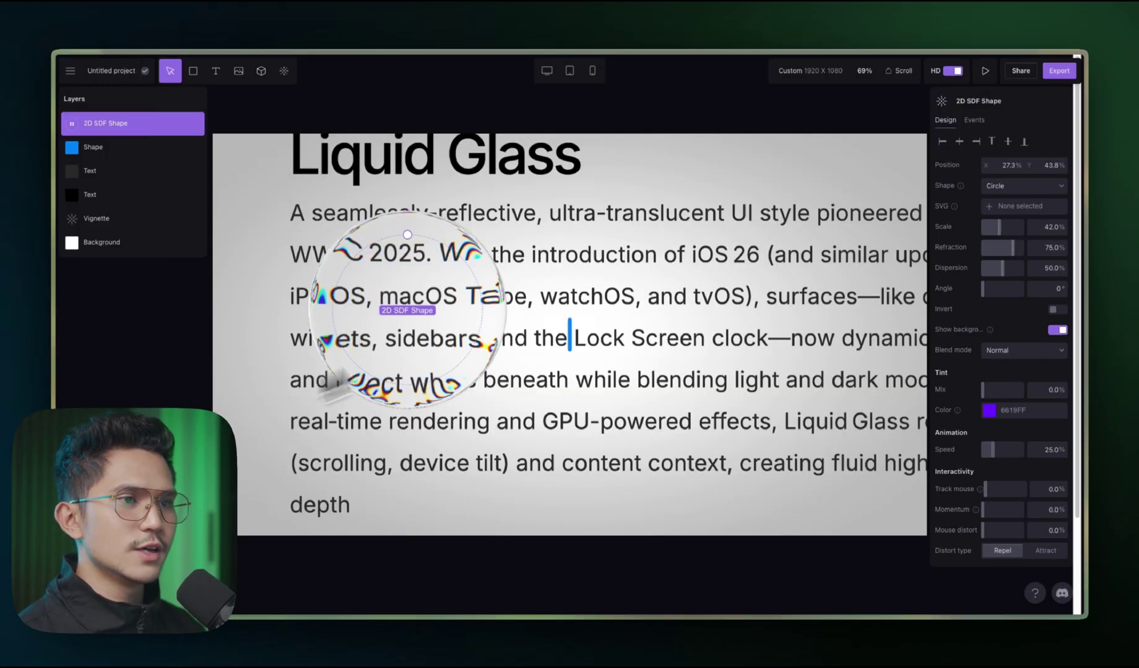
drag(435, 297, 490, 325)
- Set the 2D SDF Shape's shape to Custom and assign the uploaded rounded rectangle SVG to it
click(1024, 186)
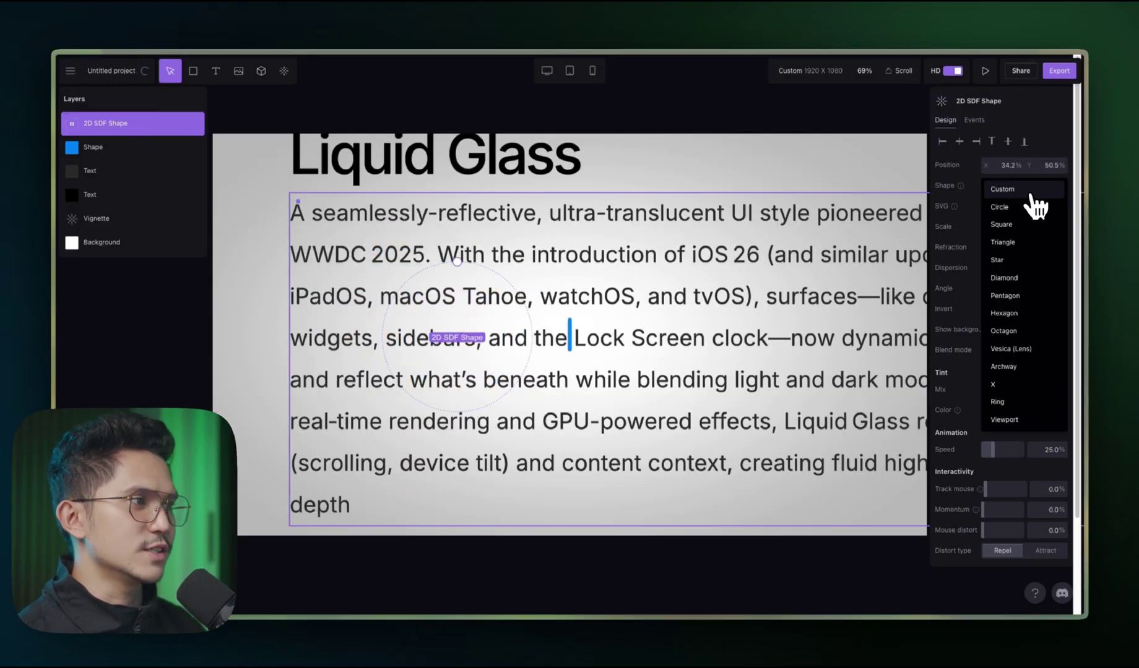
click(1010, 195)
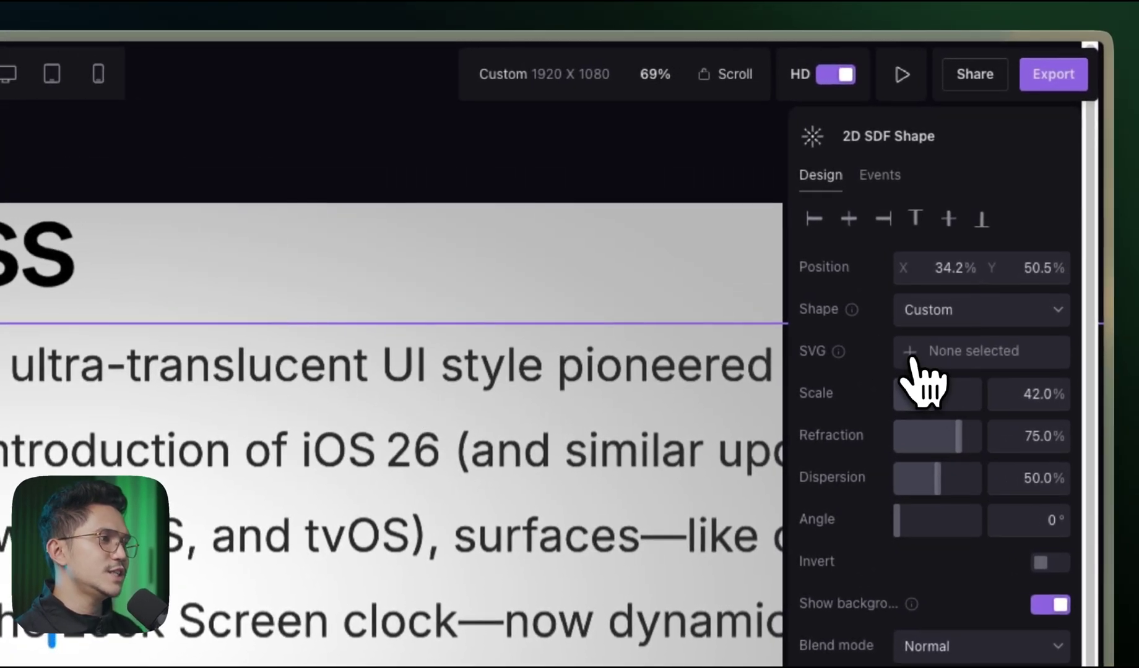
click(911, 357)
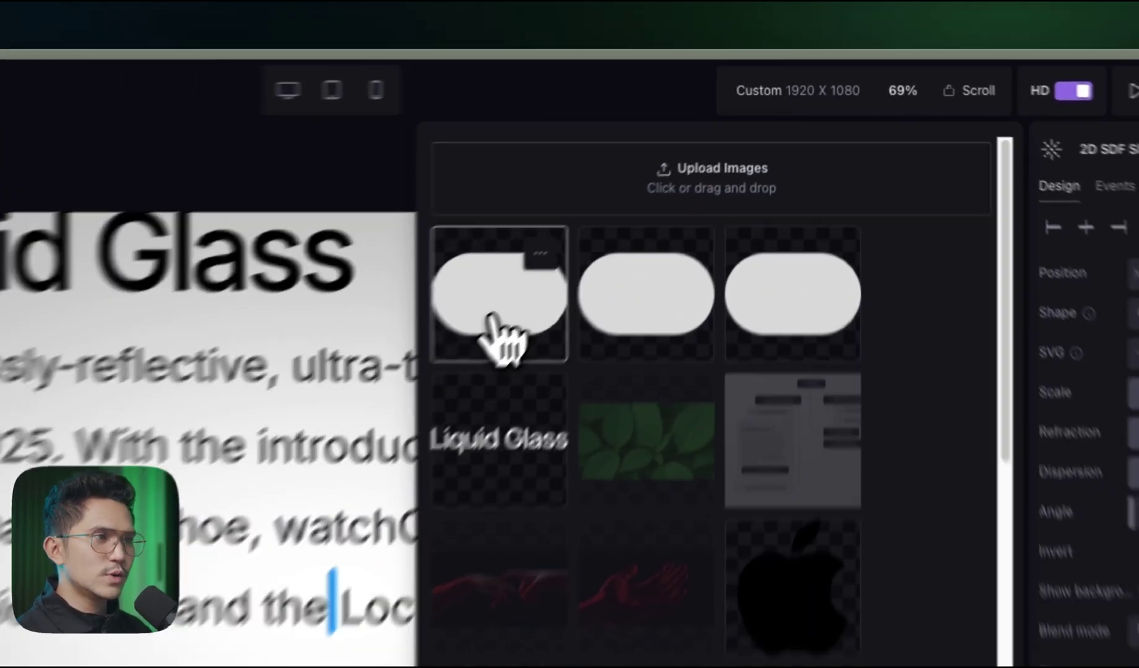
click(224, 306)
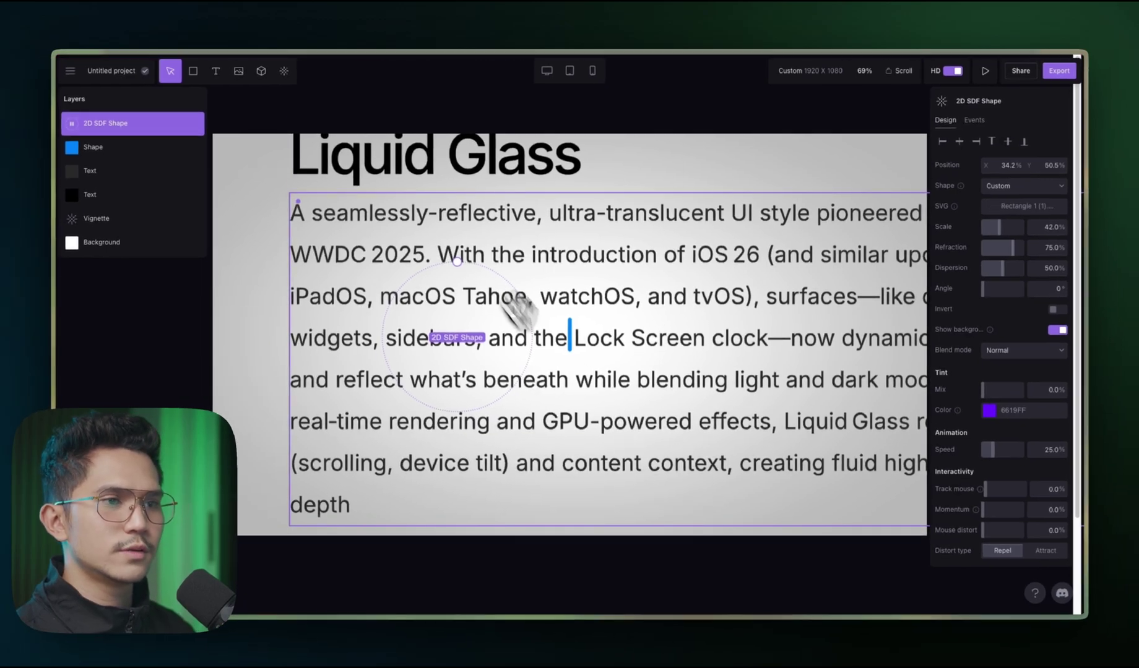
- Move the 2D SDF Shape over the blue cursor bar at X 50.0%, Y 50.5% and set its scale to 18%
drag(466, 338, 579, 339)
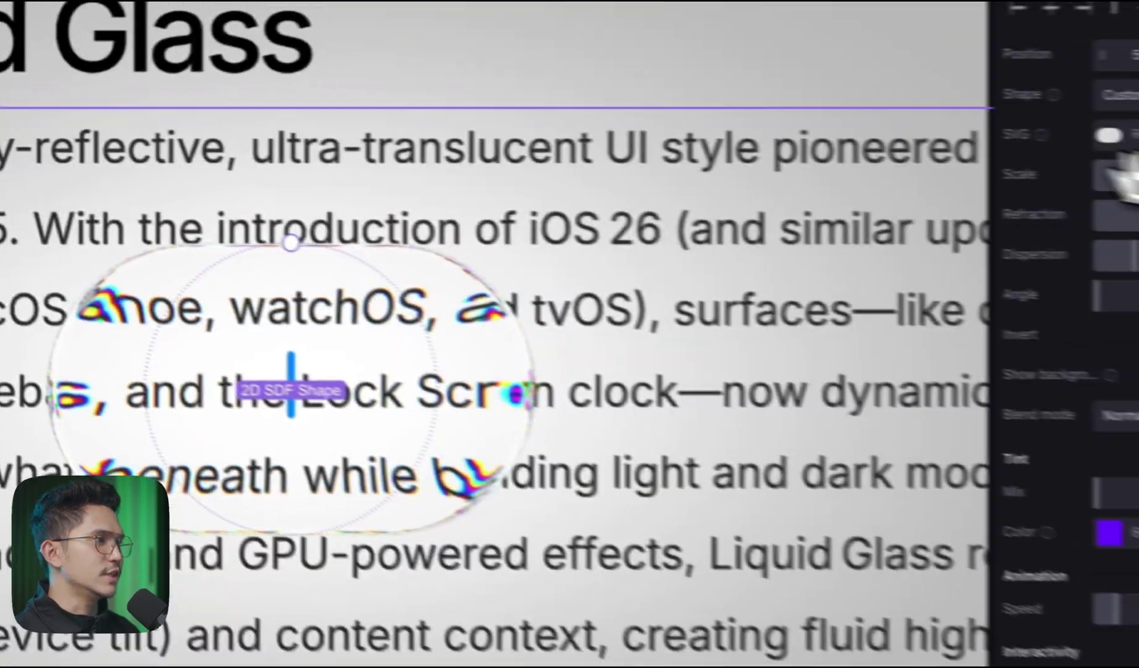
drag(1125, 165, 984, 162)
- Try refraction values from -60% upwards on the 2D SDF Shape and settle on 80%
drag(1027, 198, 719, 236)
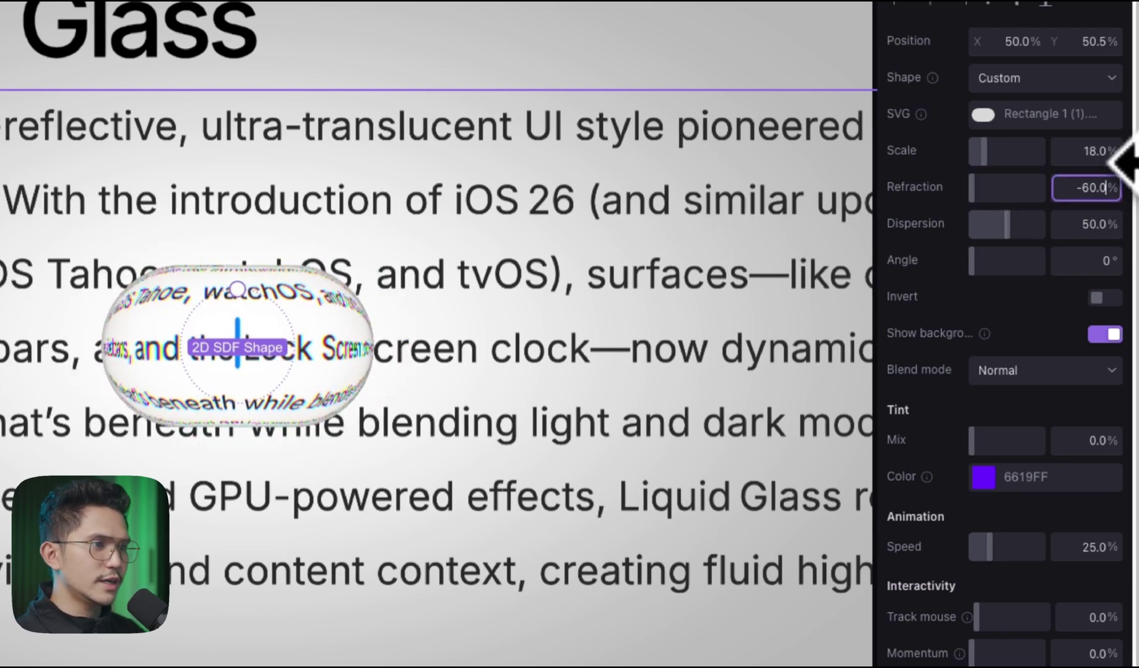
key(shift+Up)
key(shift+Up)
key(shift+Up)
key(shift+Up)
key(shift+Up)
key(shift+Up)
key(shift+Up)
key(shift+Up)
key(shift+Up)
key(shift+Up)
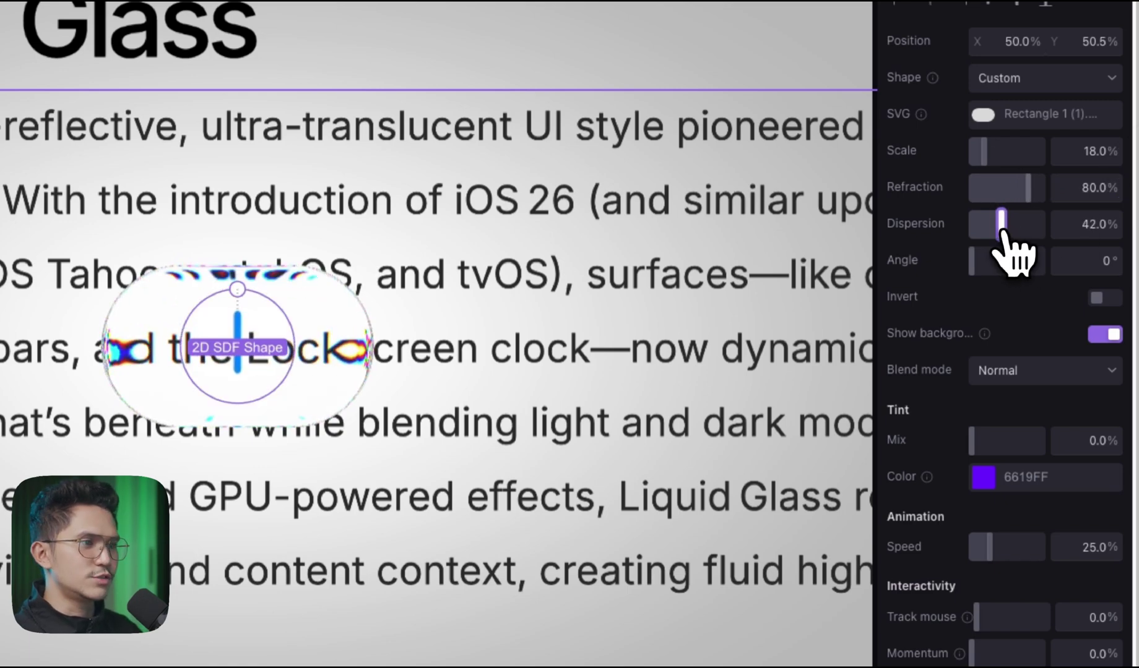
- Reduce the 2D SDF Shape's dispersion to 29% and deselect the shape to view the glass effect without its overlay
drag(982, 229, 938, 228)
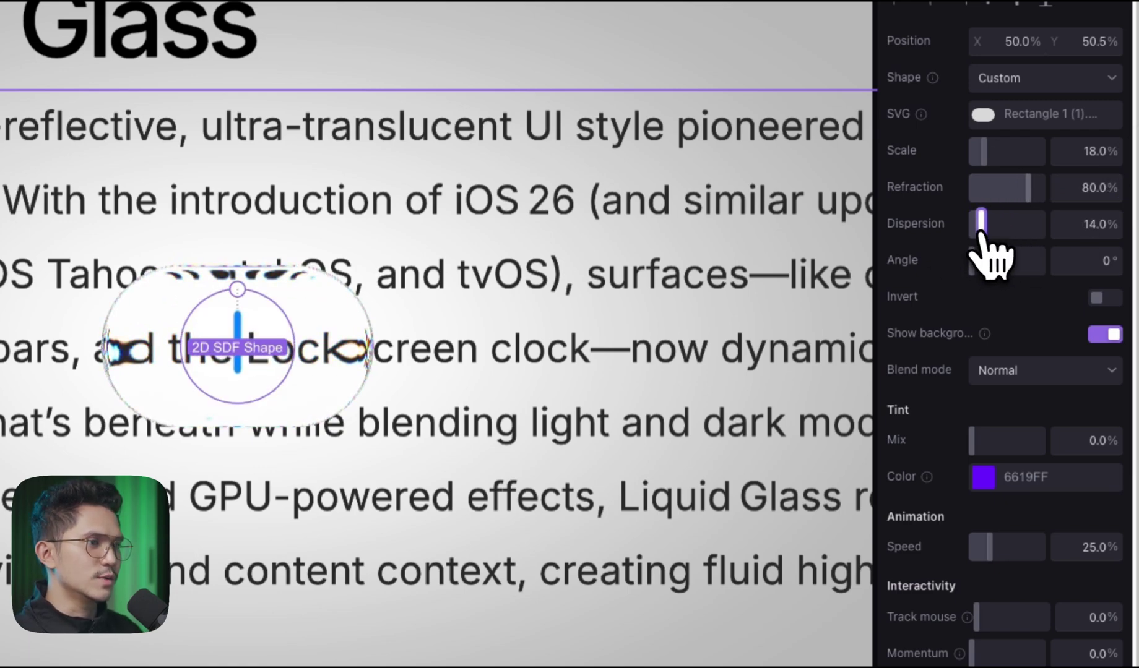
click(321, 502)
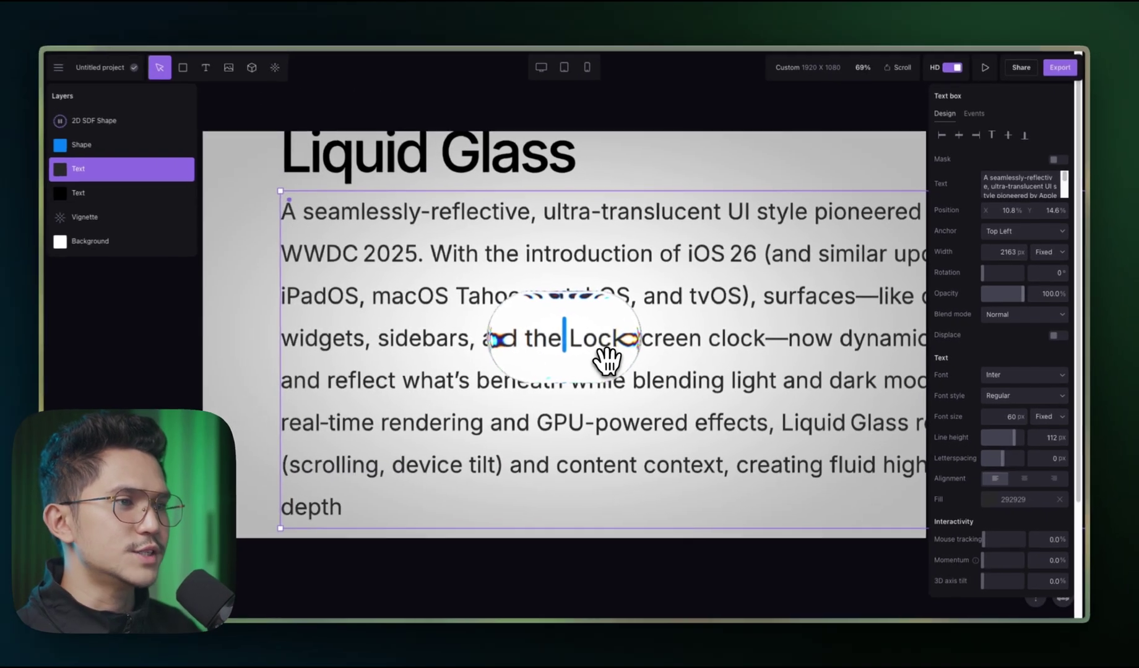
click(697, 564)
click(510, 331)
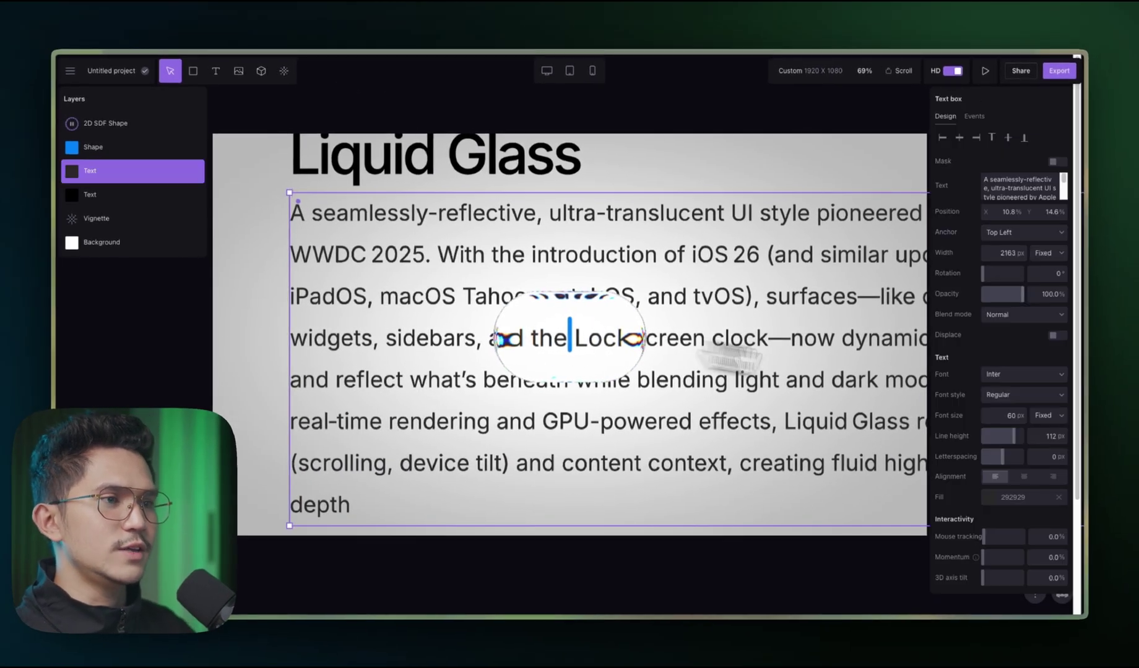
- Set the 2D SDF Shape's mouse tracking to 100% and its momentum to about 79%
click(113, 126)
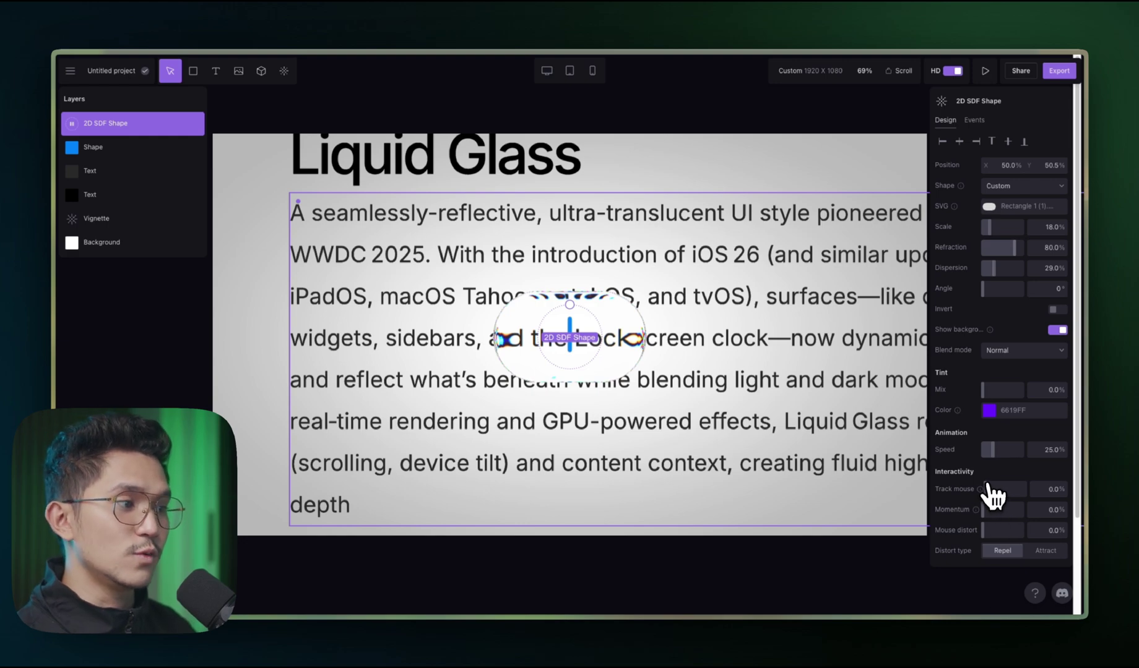
drag(987, 488, 1027, 490)
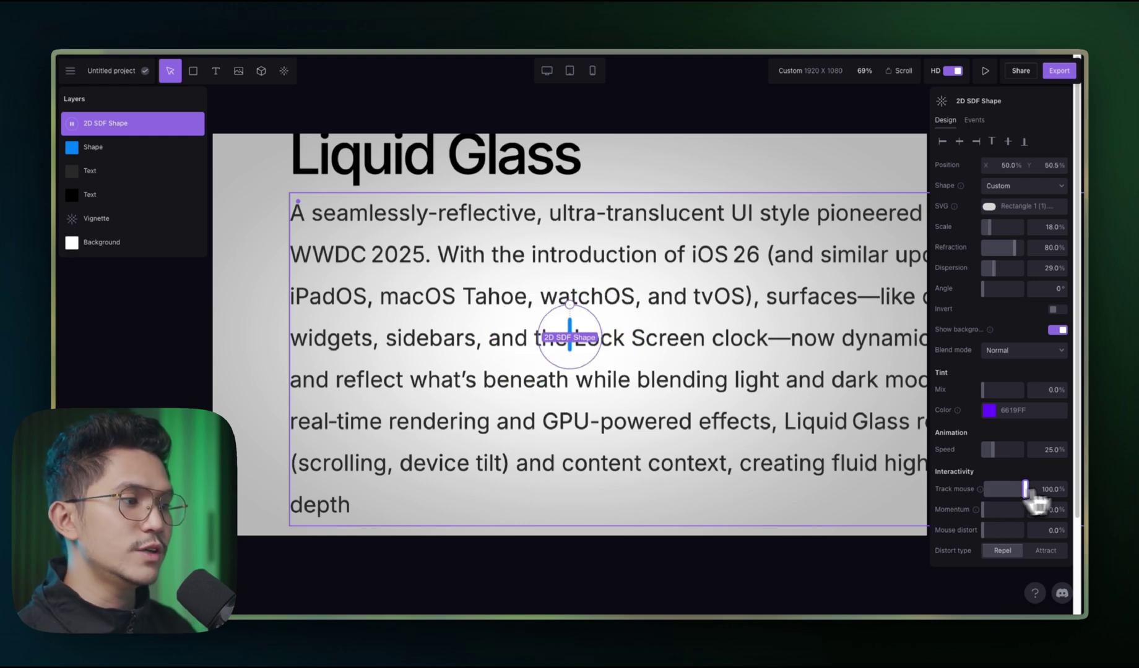
click(100, 149)
click(143, 123)
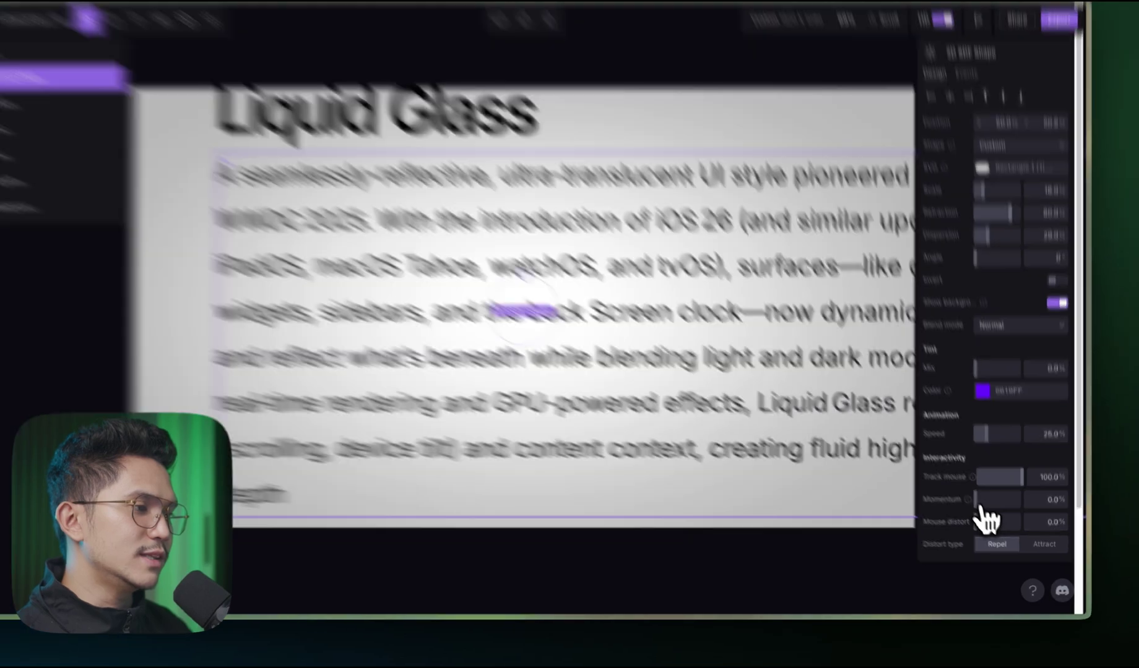
drag(984, 510, 1017, 511)
drag(973, 416, 969, 416)
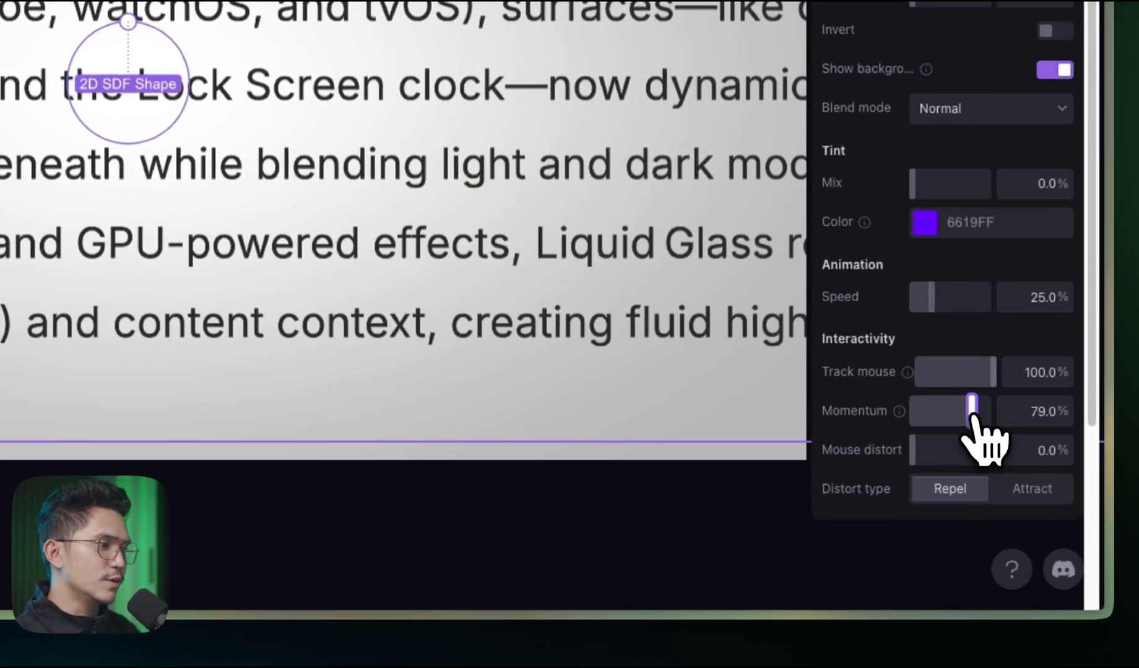